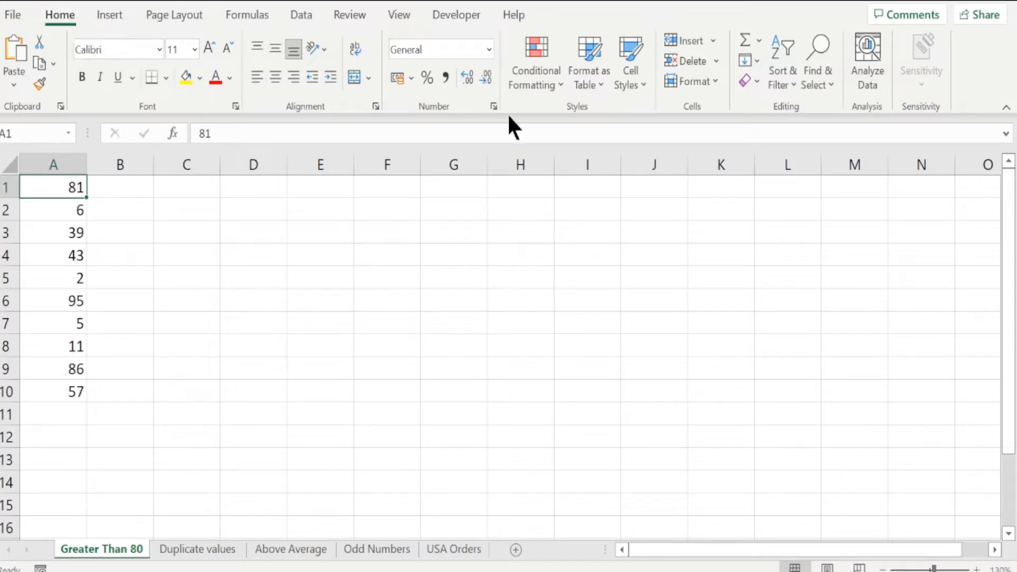
left_click(555, 77)
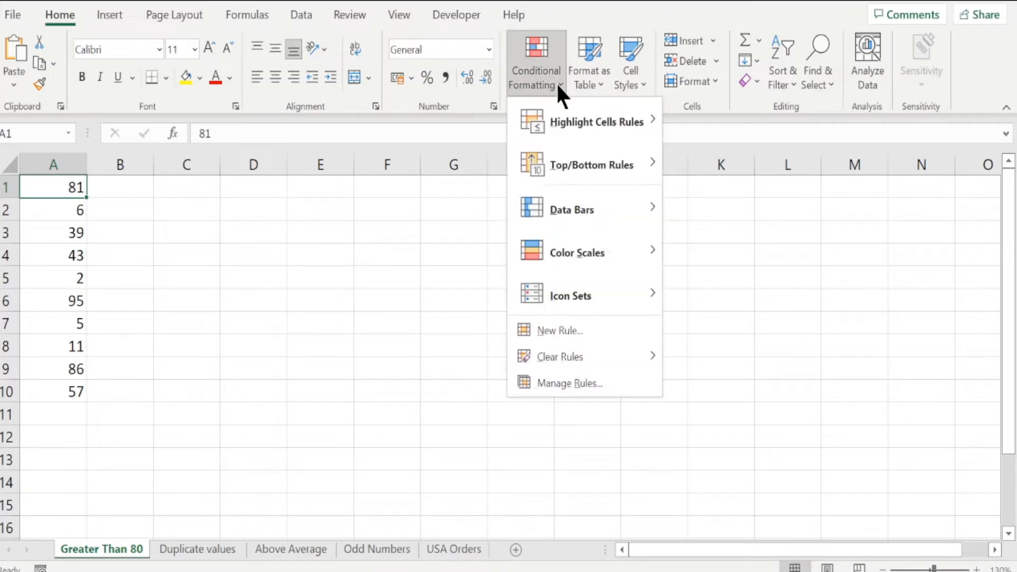
mouse_move(561, 123)
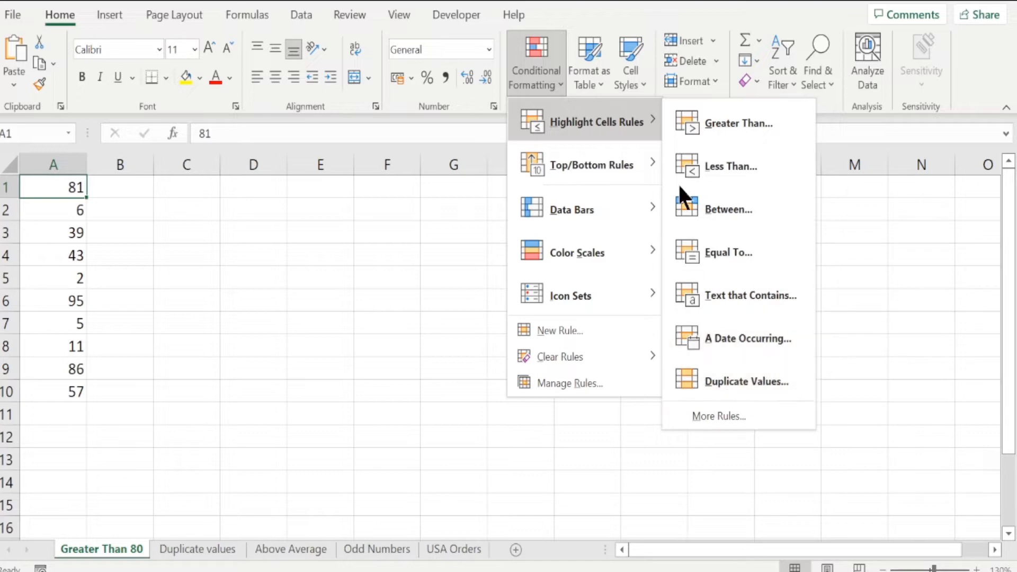
left_click(729, 132)
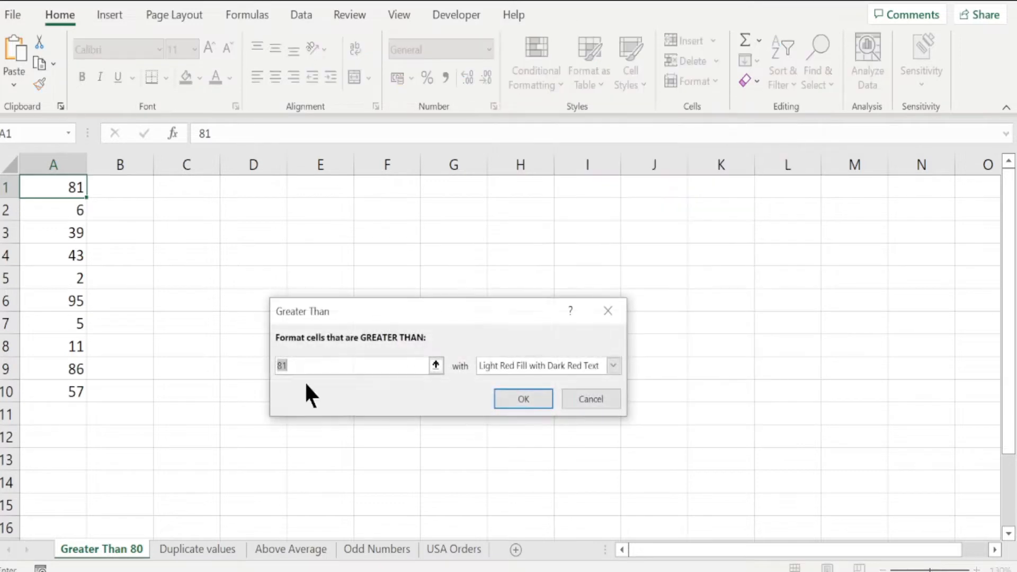
type("80")
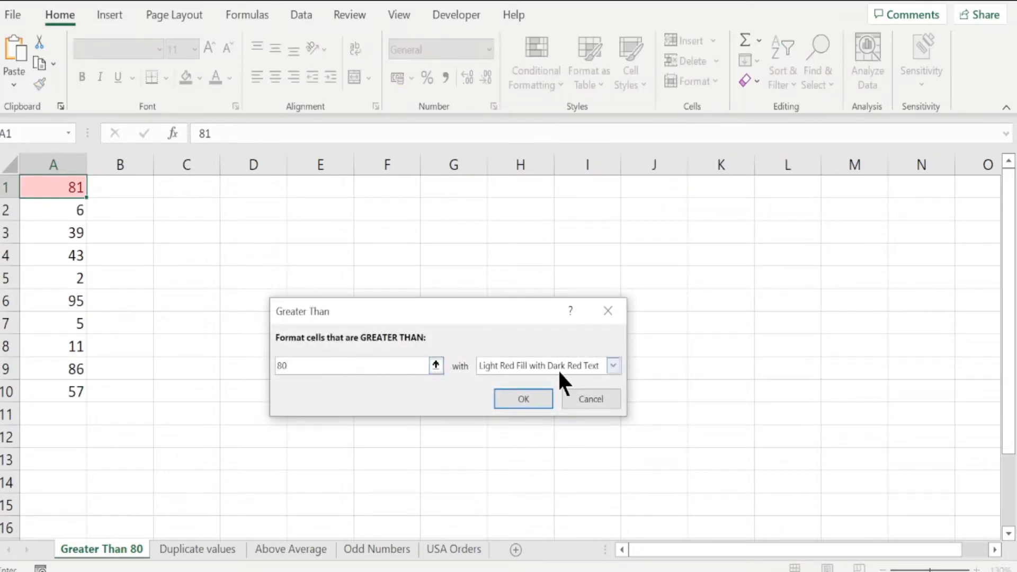
left_click(582, 395)
Step: Start a Greater Than highlight rule for cells A1:A10 with 80 as the threshold
left_click_drag(57, 187, 66, 398)
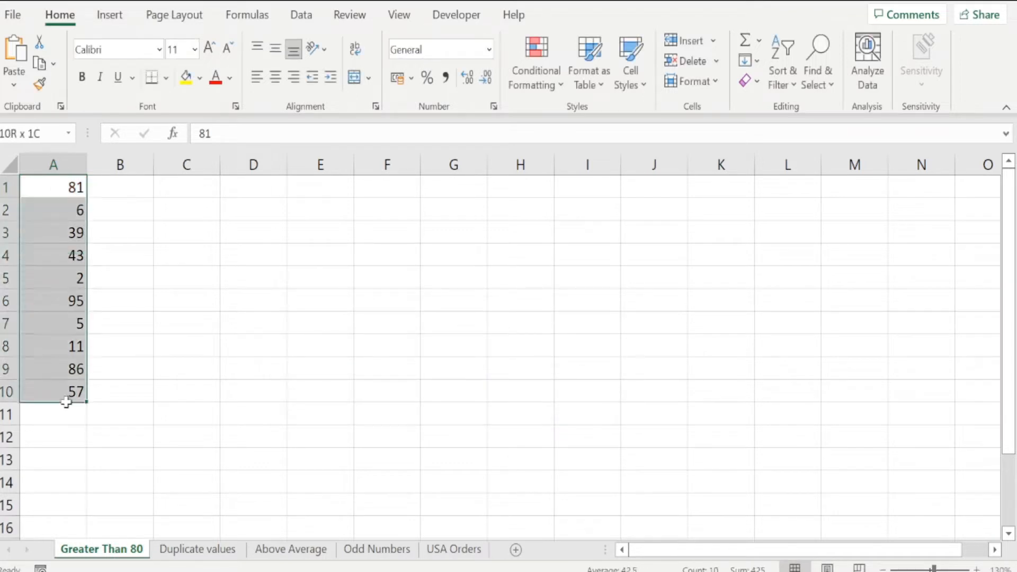
left_click(536, 76)
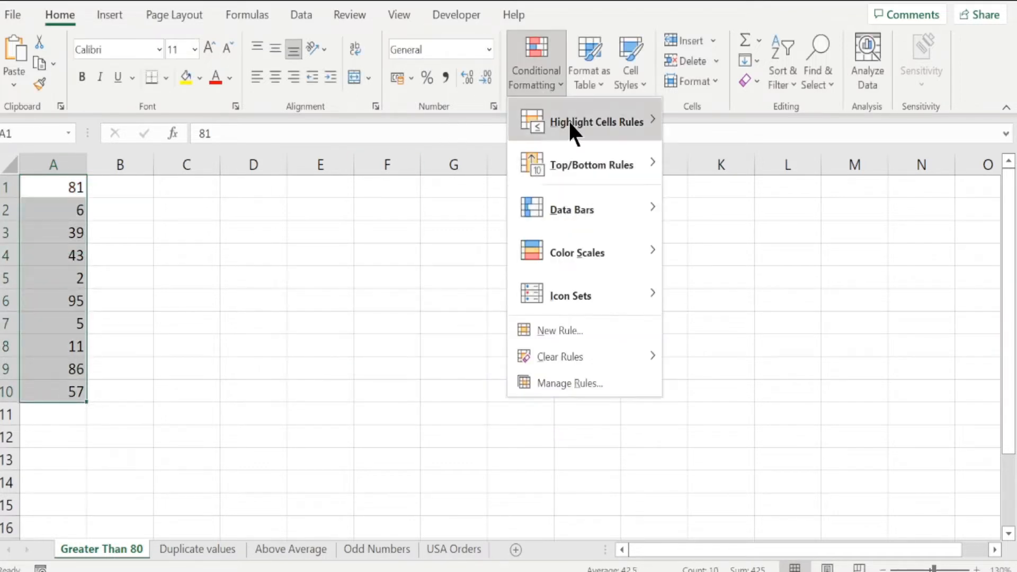
left_click(751, 123)
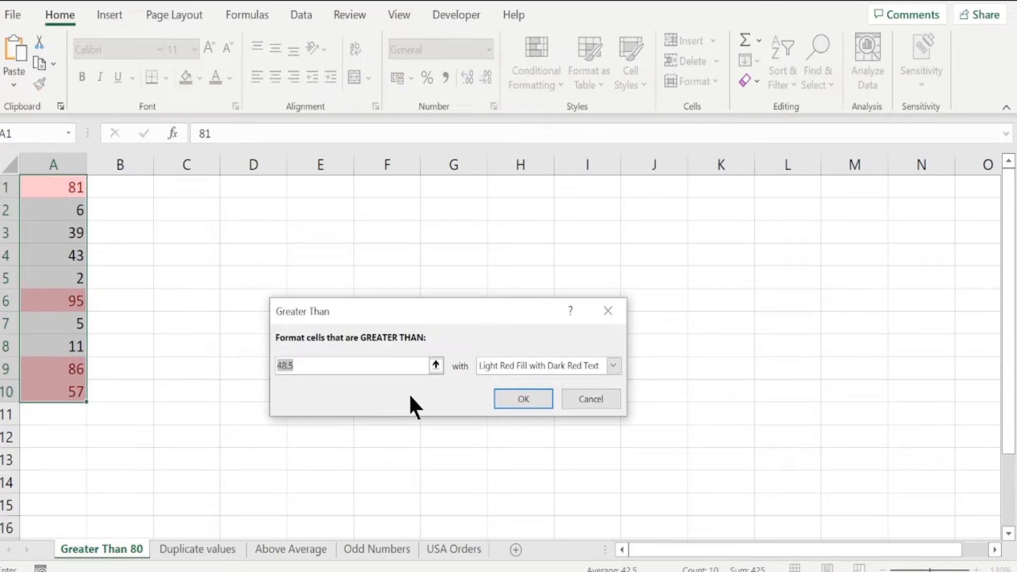
type("80")
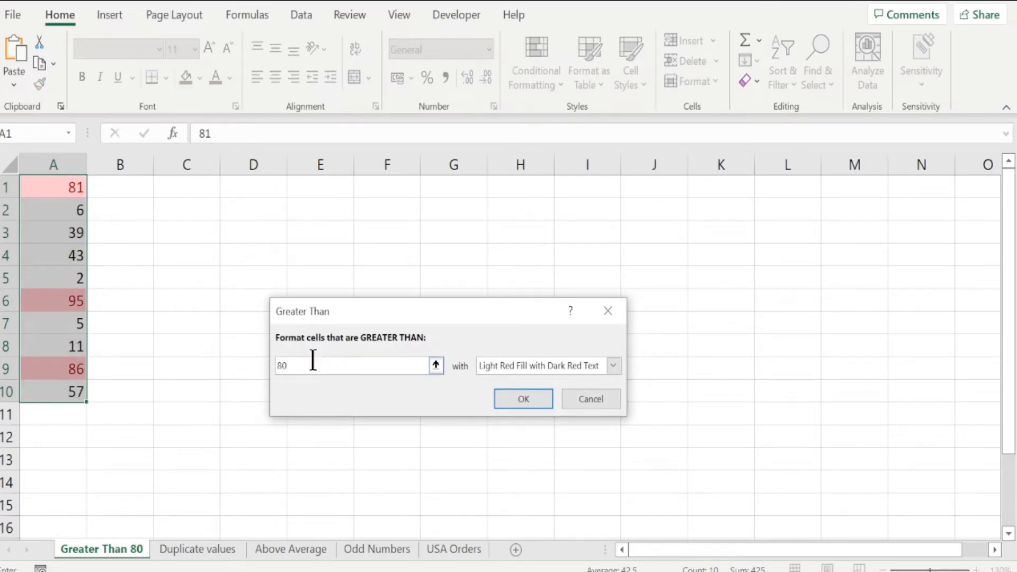
left_click_drag(314, 361, 219, 360)
type("80")
Step: Try the Yellow Fill with Dark Yellow Text, Green Fill with Dark Green Text, Light Red Fill, Red Border and Red Text formats for the rule
left_click(556, 365)
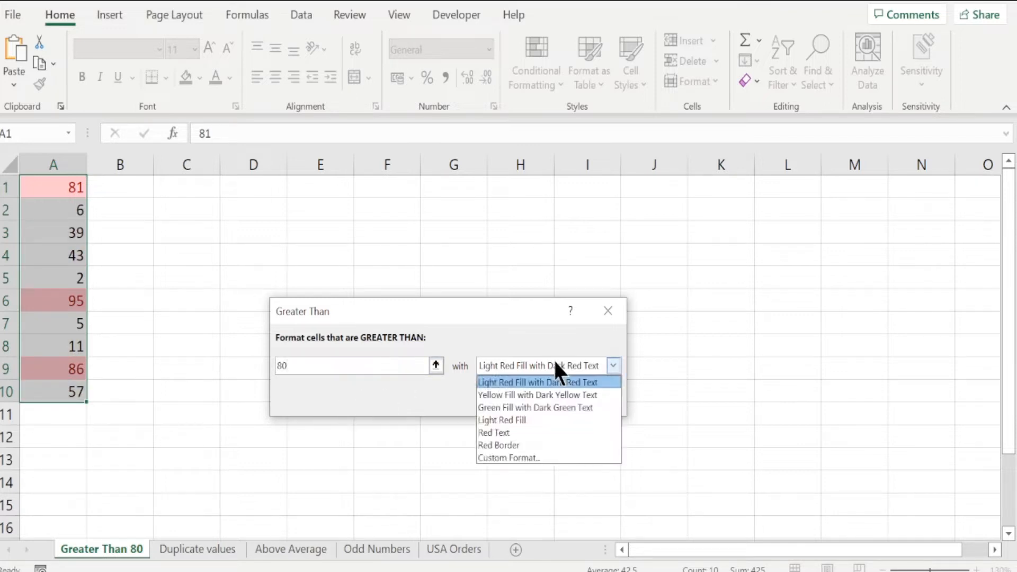
left_click(536, 398)
left_click(562, 366)
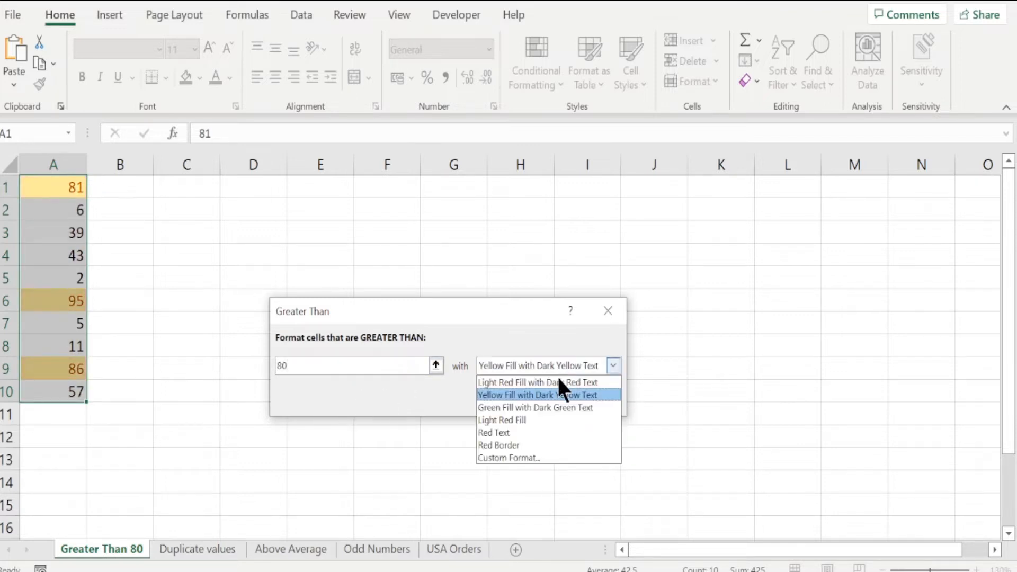
left_click(545, 399)
left_click(555, 365)
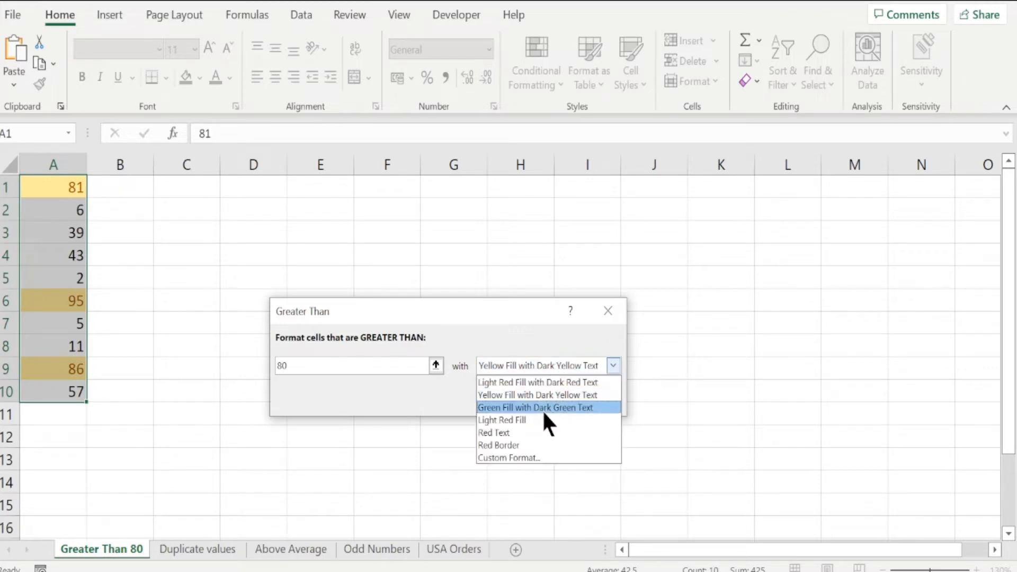
left_click(542, 408)
left_click(551, 364)
left_click(515, 416)
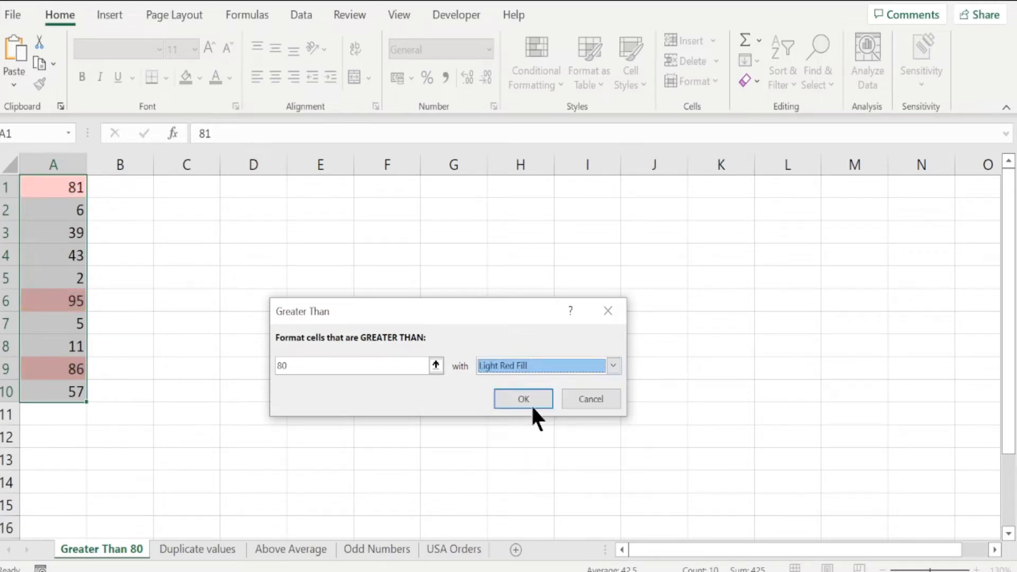
left_click(560, 363)
left_click(516, 445)
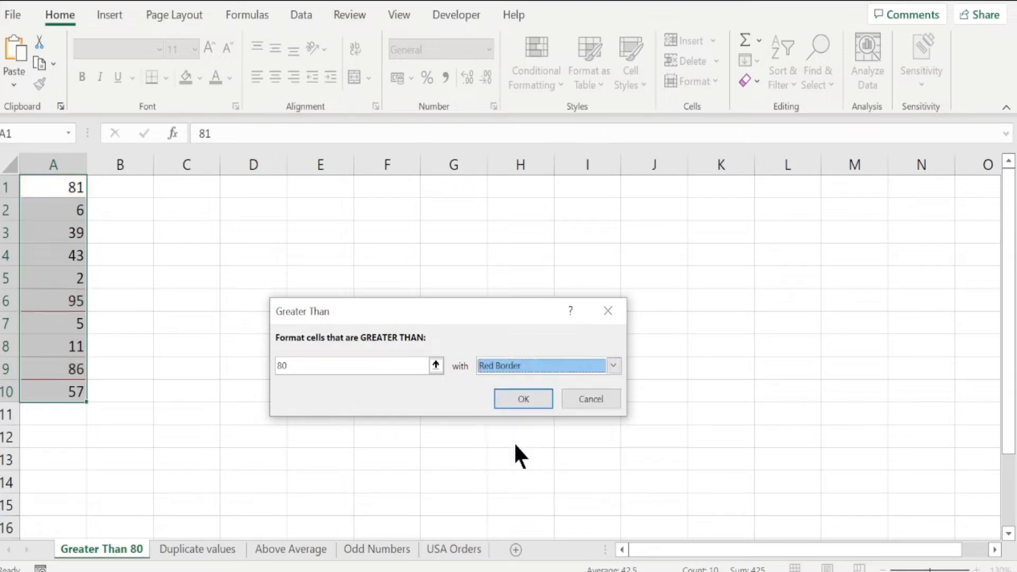
left_click(542, 360)
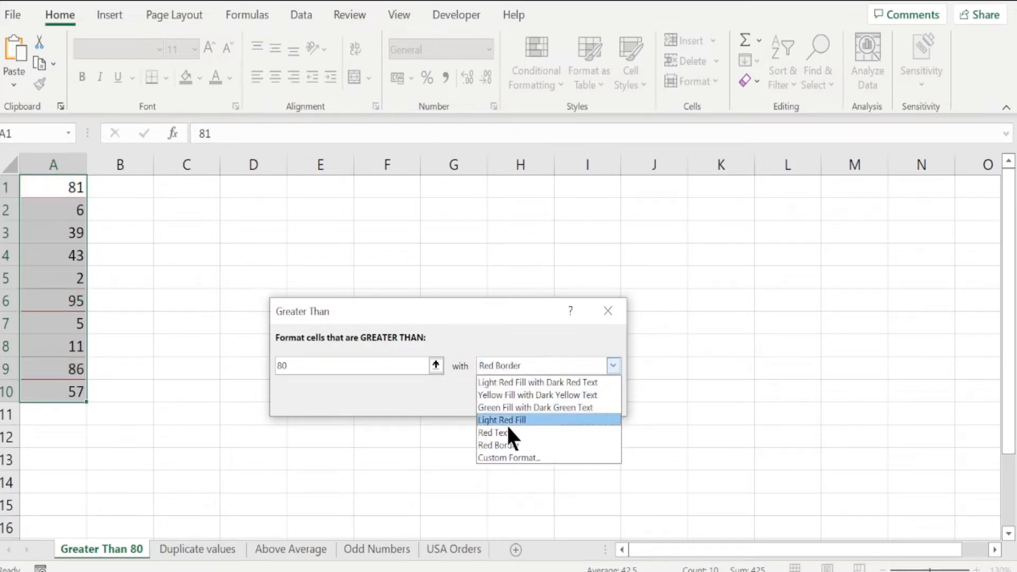
left_click(507, 431)
Step: Give the greater-than-80 rule a custom format with a dark green fill and apply it to A1:A10
left_click(546, 364)
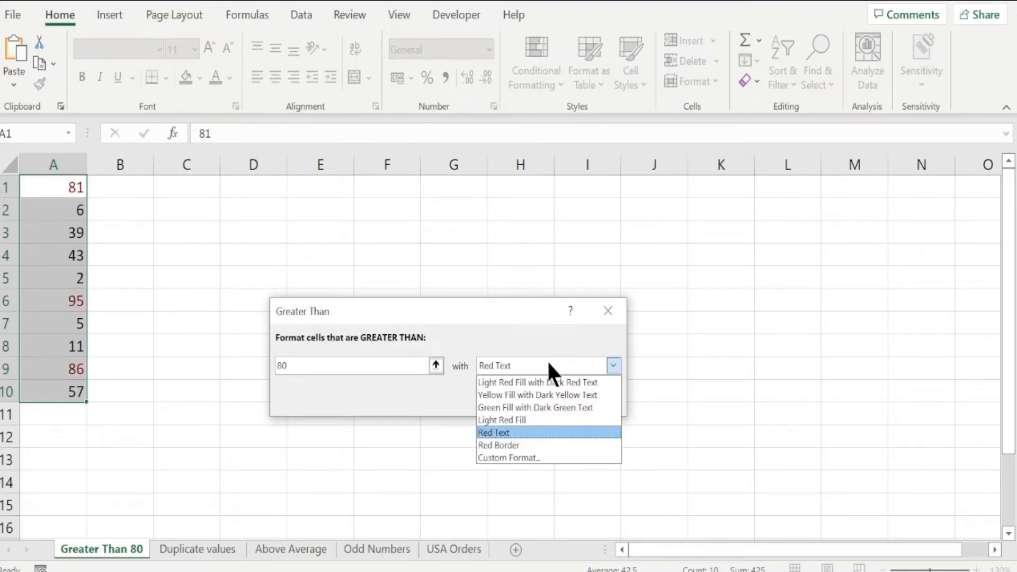
left_click(501, 458)
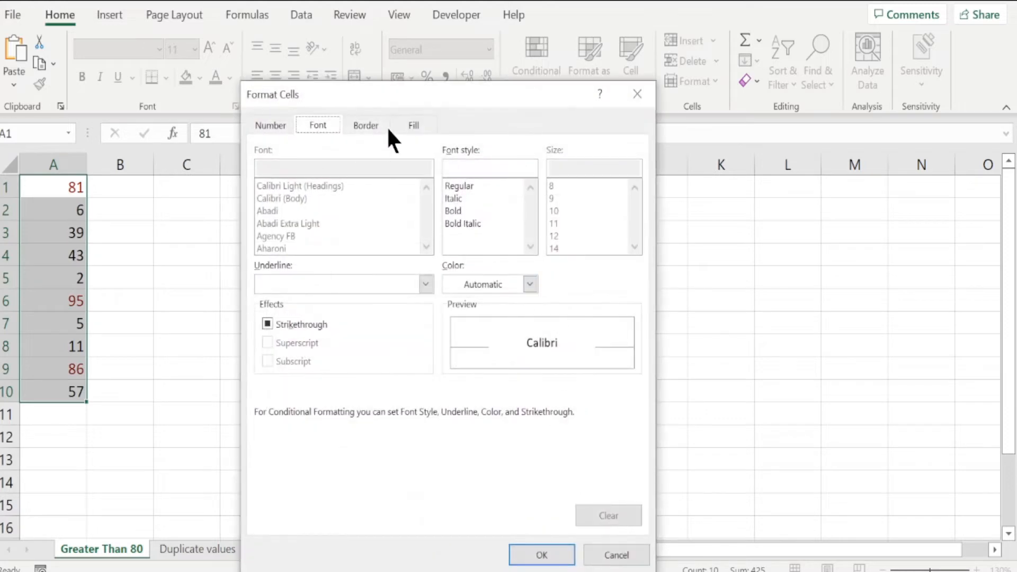
left_click(369, 125)
left_click(414, 126)
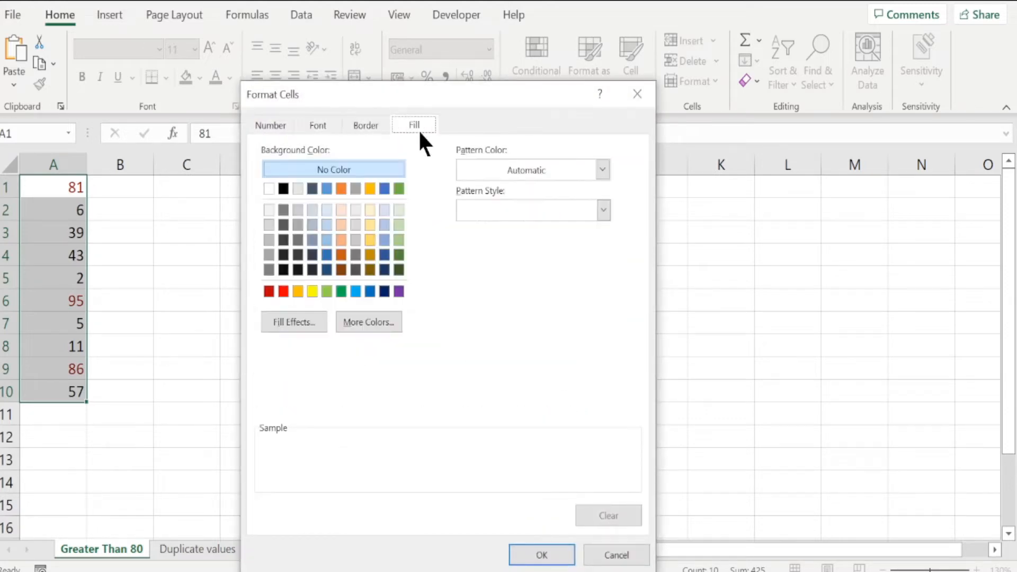
left_click(400, 267)
left_click(538, 554)
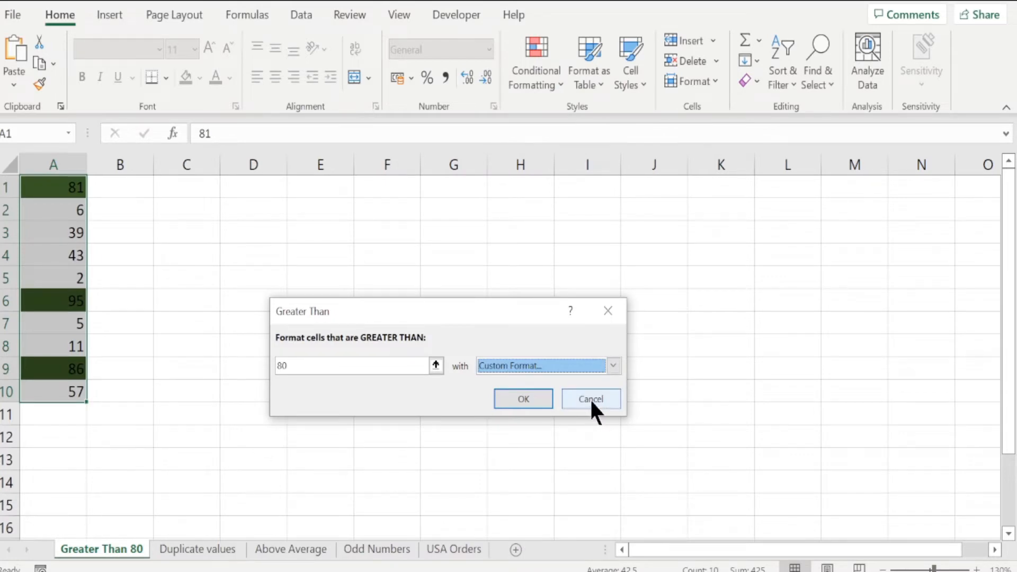
left_click(514, 397)
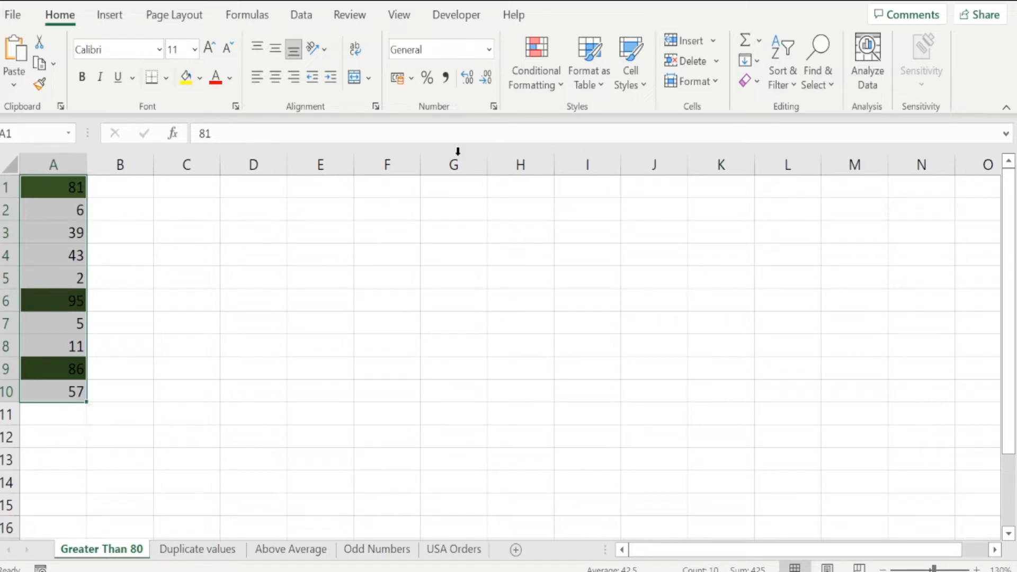
Step: Review the selected cells' rule and its editing options in the Conditional Formatting Rules Manager, leaving without changes
left_click(540, 79)
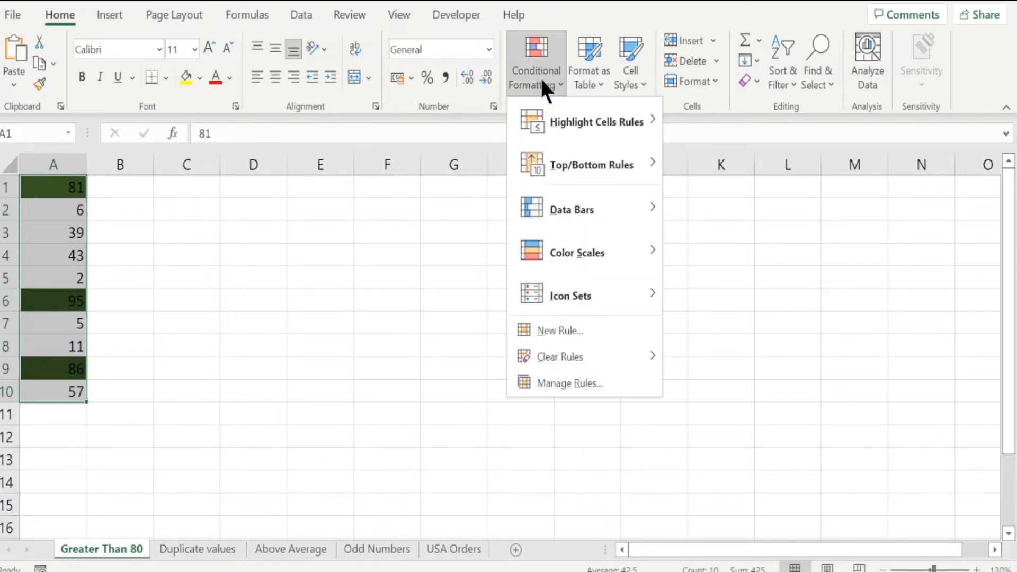
left_click(562, 383)
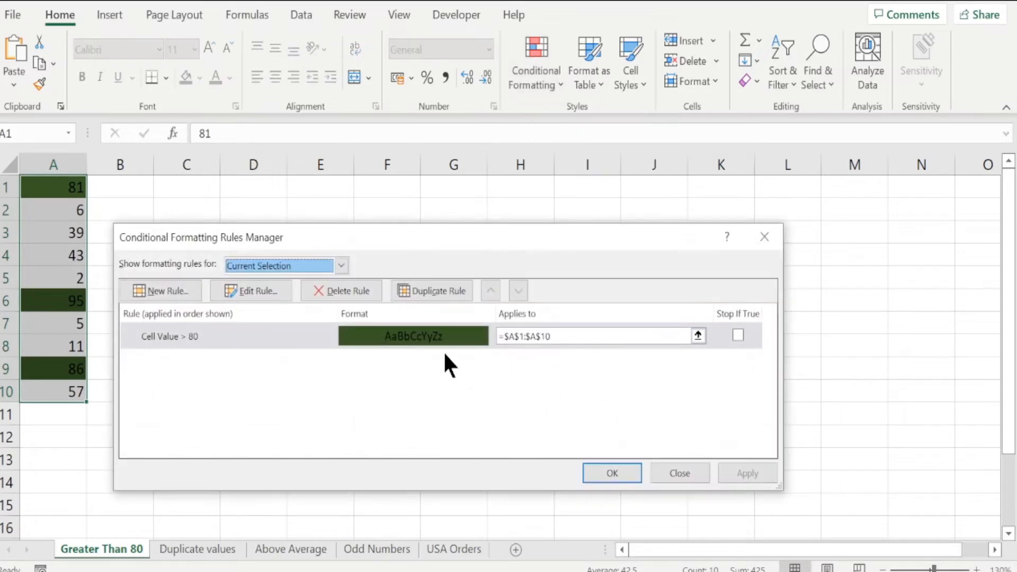
left_click(449, 334)
left_click(251, 290)
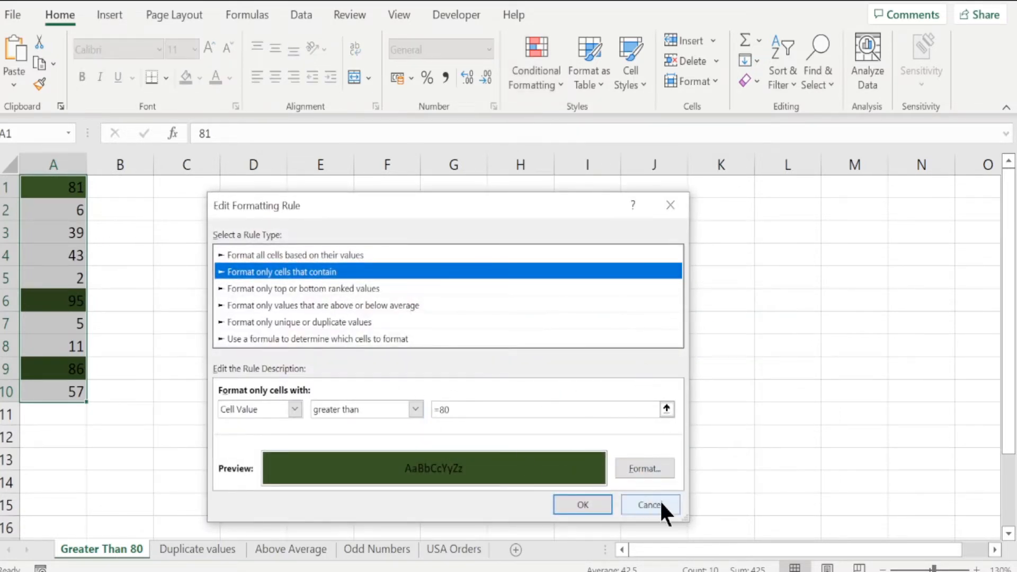
left_click(647, 503)
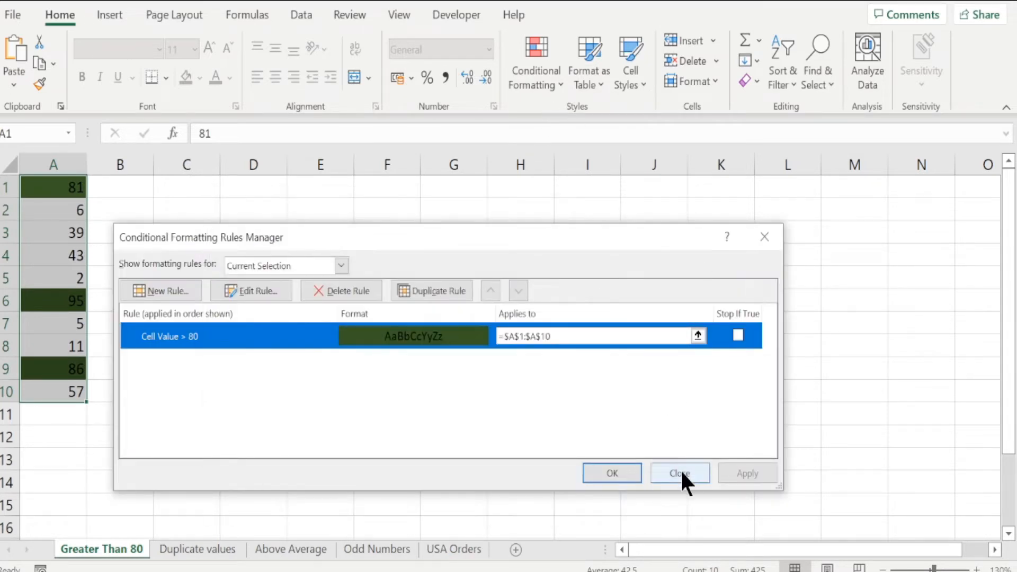
left_click(673, 467)
Step: Clear the conditional formatting rules from the selected cells A1:A10
left_click(552, 85)
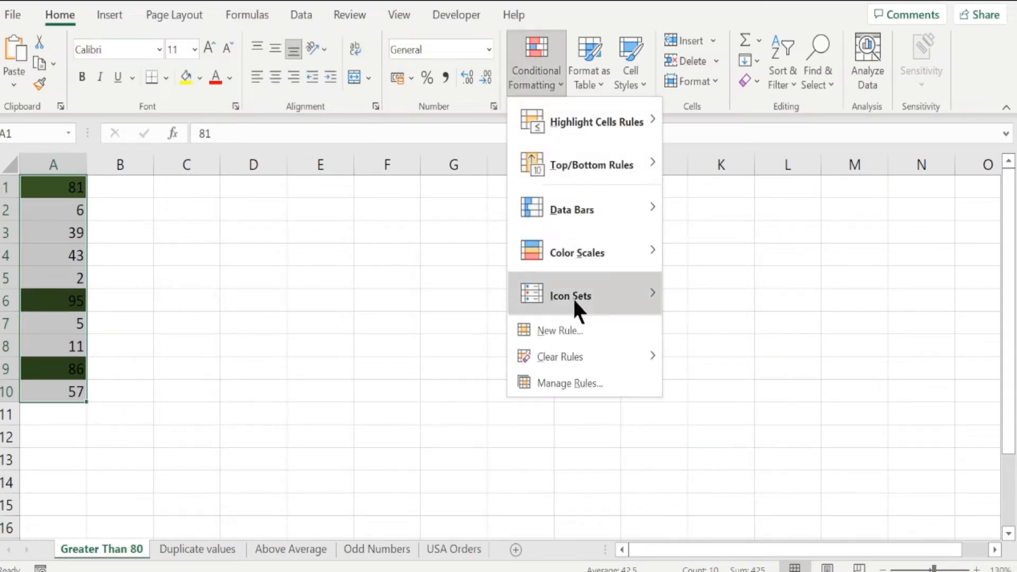
mouse_move(564, 354)
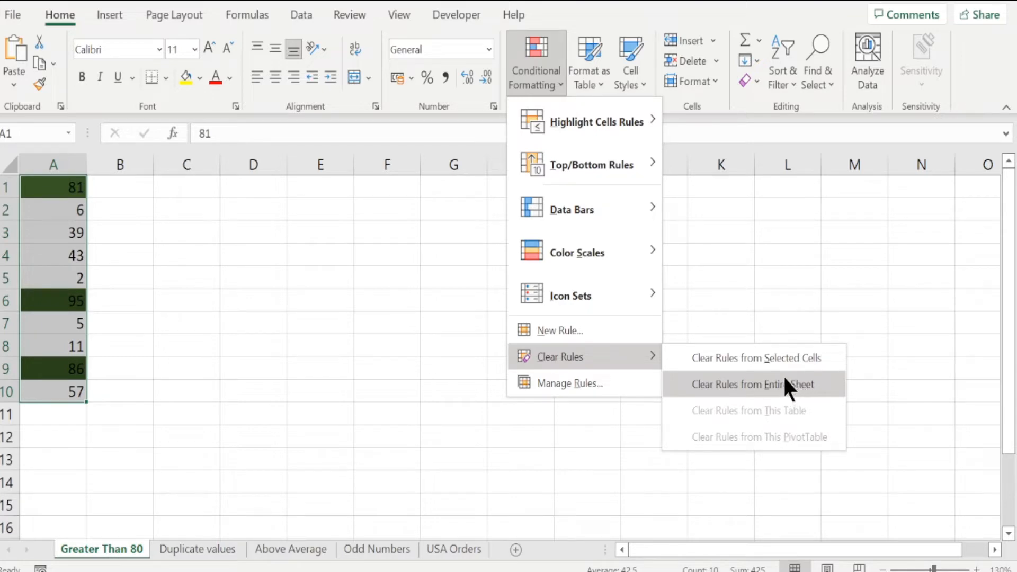
left_click(719, 357)
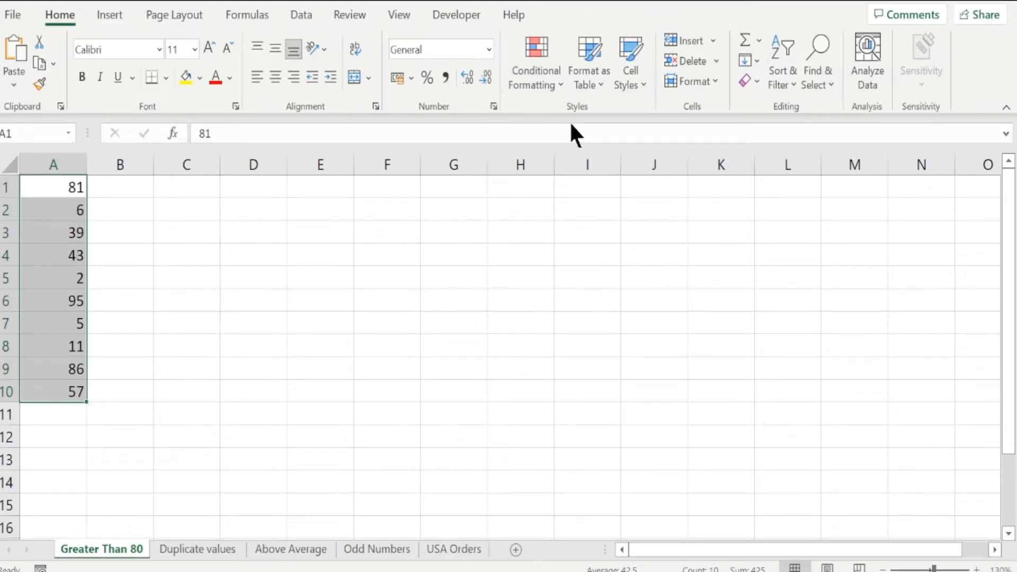
Step: On the Duplicate values sheet, start a Duplicate Values highlight rule for cells A1:A12
left_click(197, 551)
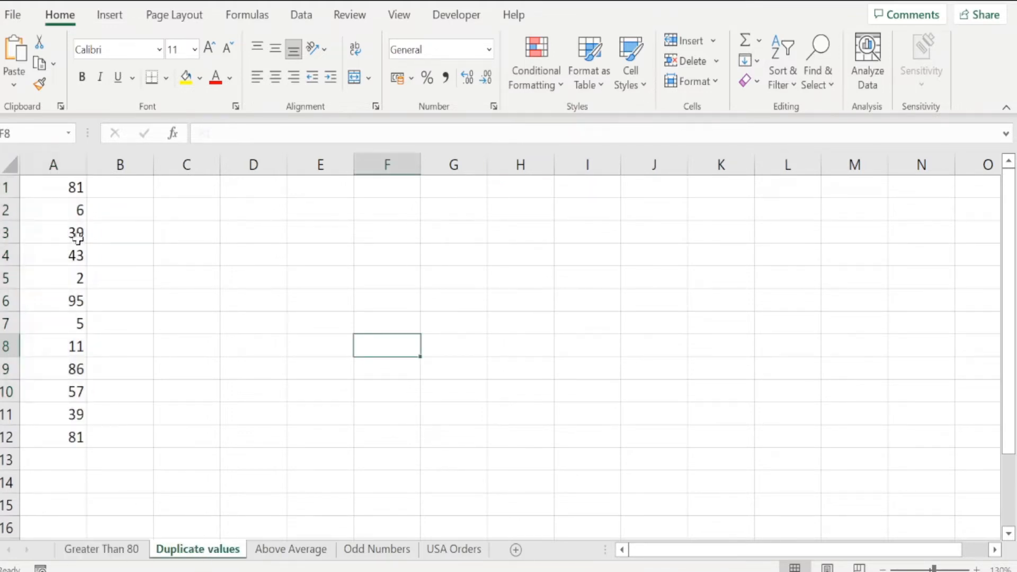
left_click_drag(62, 192, 48, 433)
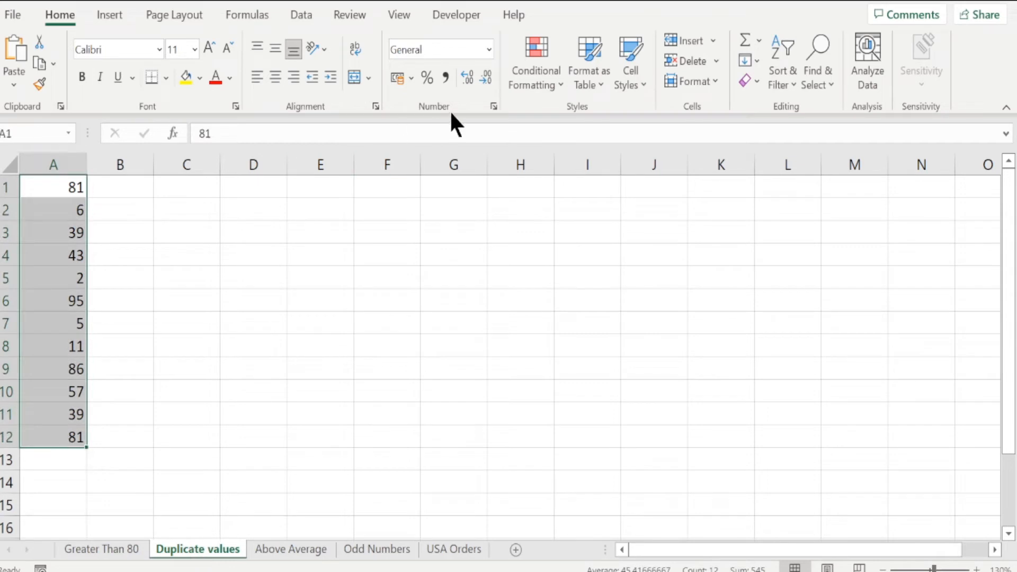
left_click(532, 74)
mouse_move(568, 132)
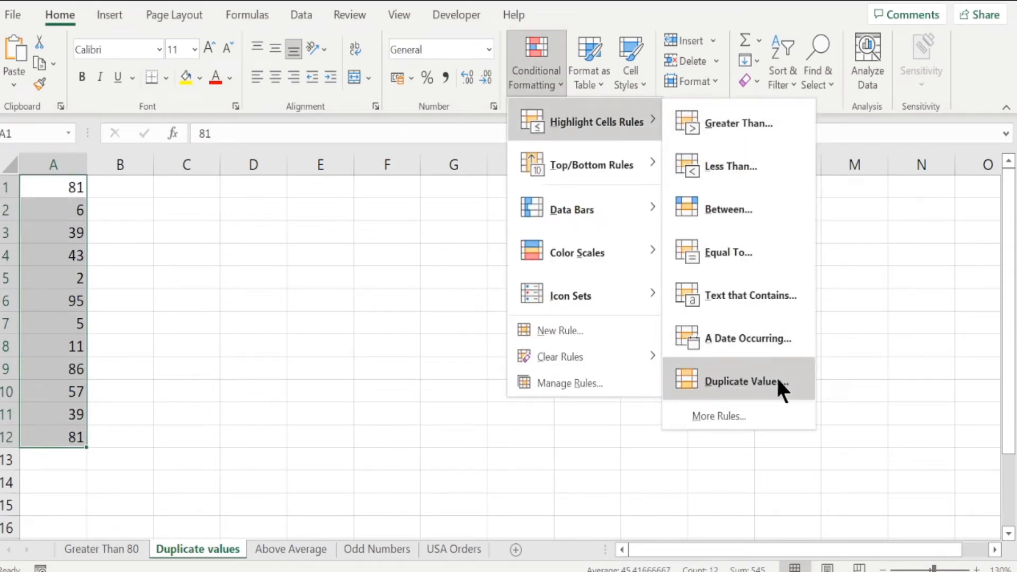
left_click(744, 382)
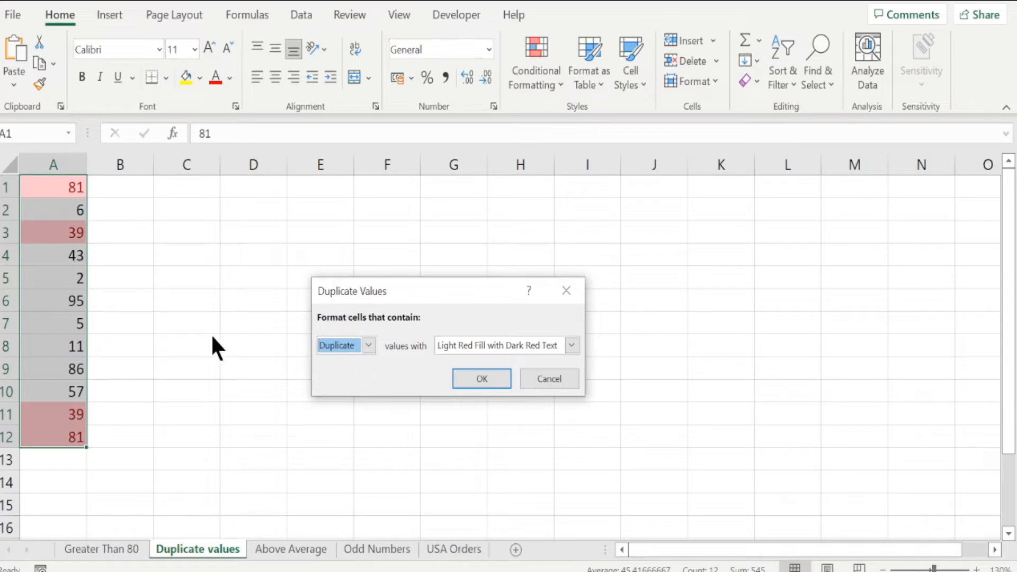
Step: Set the rule to format Unique values with Green Fill with Dark Green Text and apply it
left_click(368, 344)
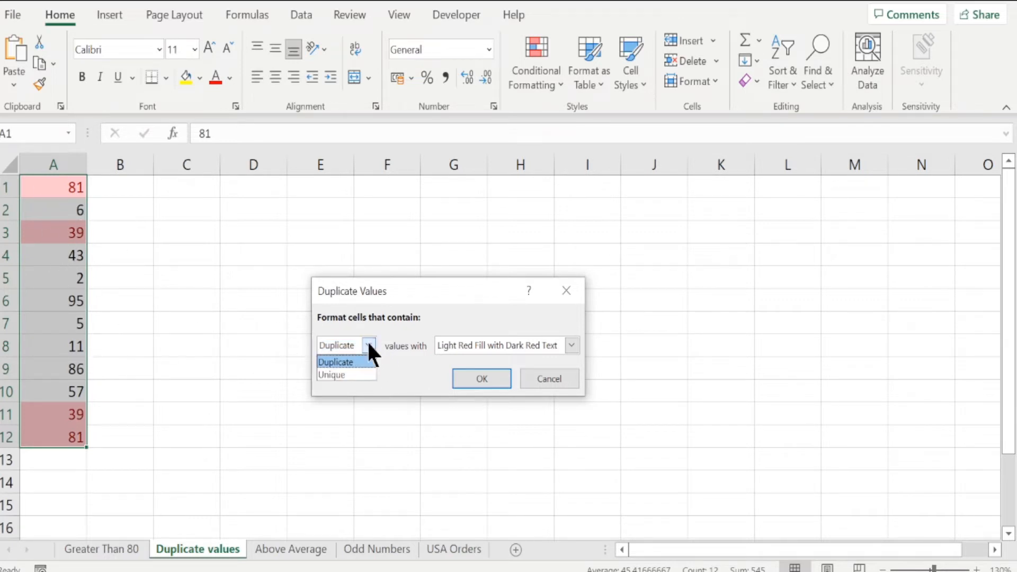
left_click(342, 374)
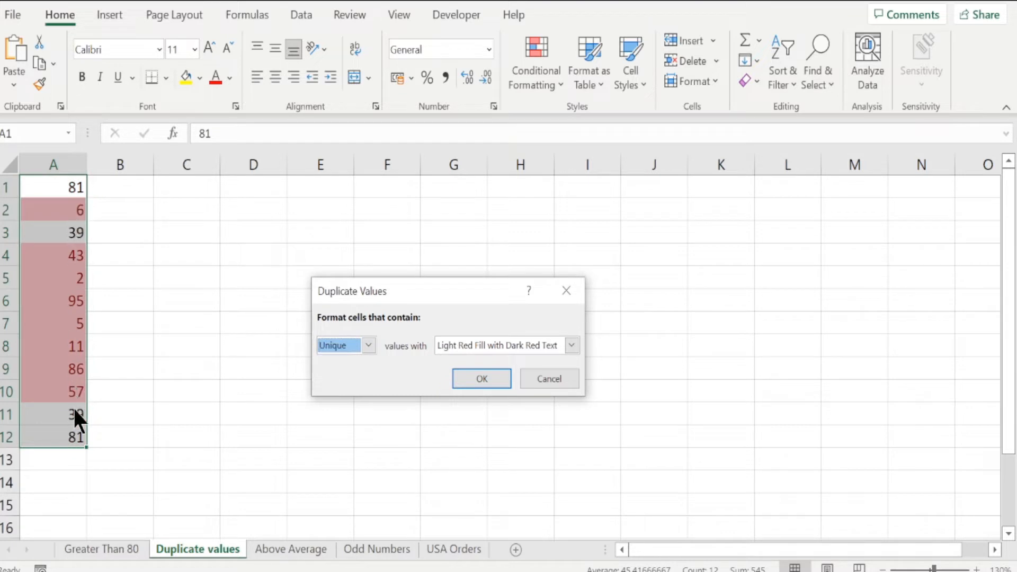
left_click(501, 344)
left_click(496, 386)
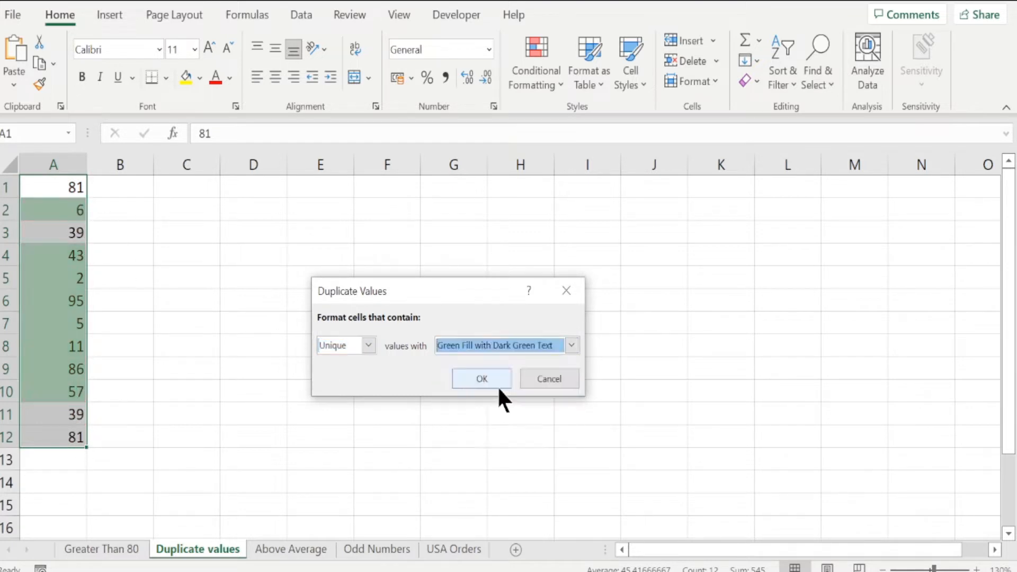
left_click(506, 374)
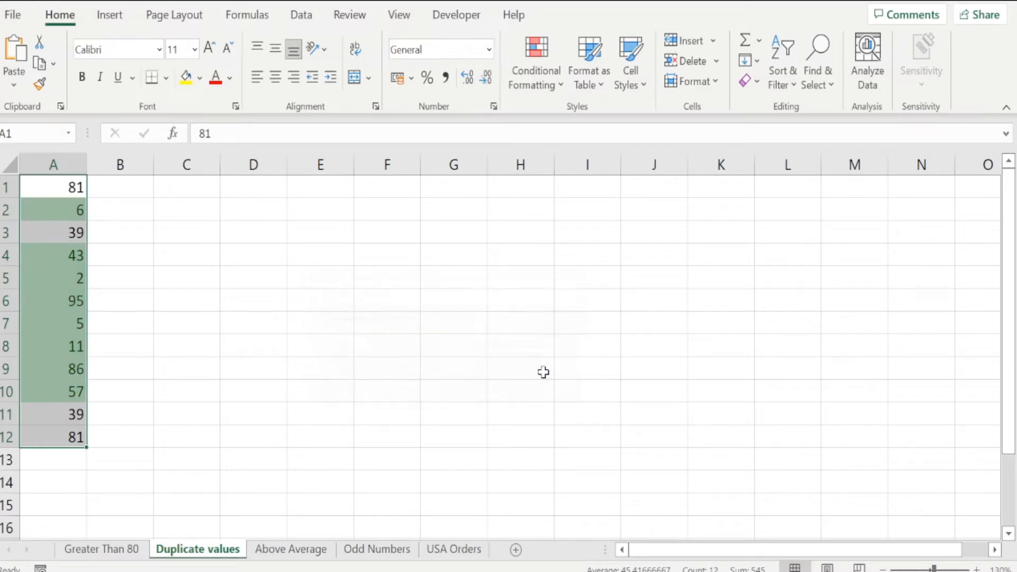
Step: On the Above Average sheet, try a Top 10 Items rule with Light Red Fill with Dark Red Text on cells A1:A10, and undo it
left_click(305, 551)
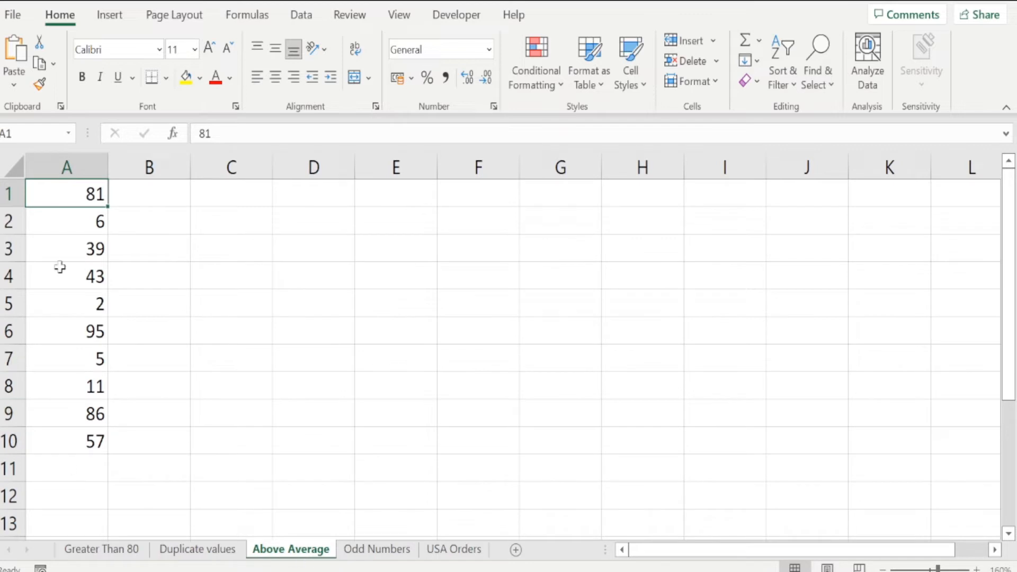
left_click_drag(50, 192, 58, 442)
left_click(538, 67)
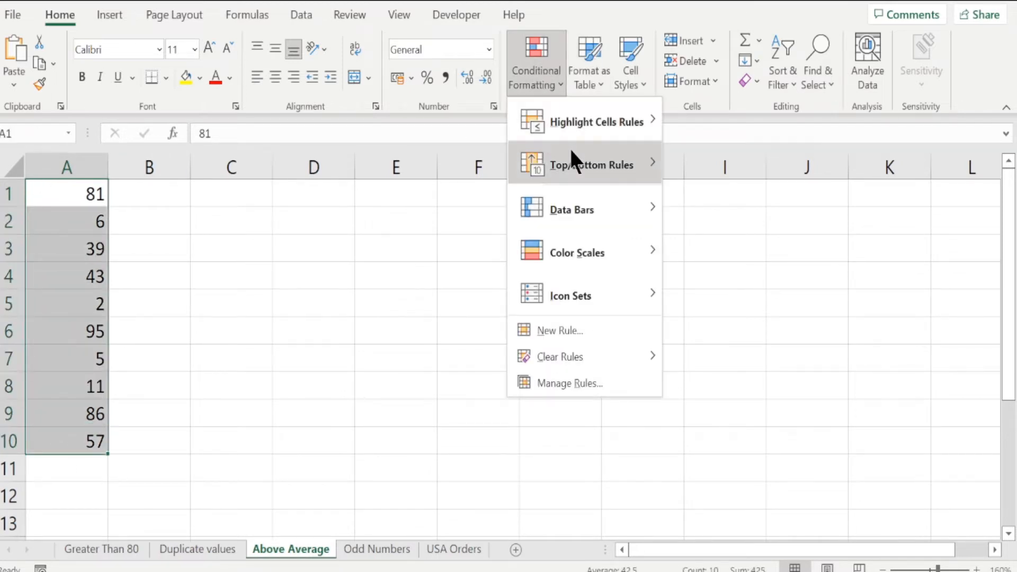
mouse_move(567, 168)
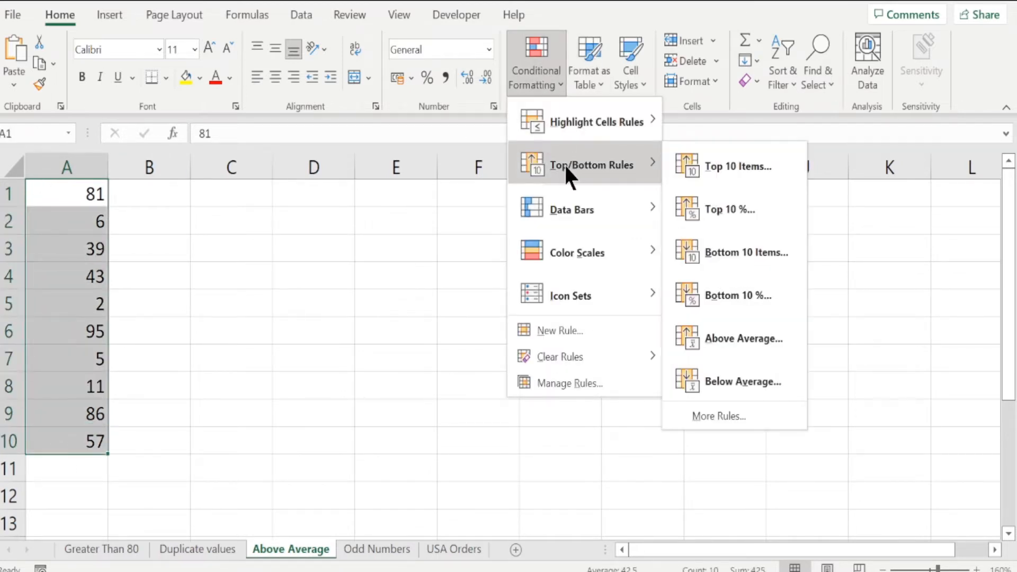
left_click(746, 177)
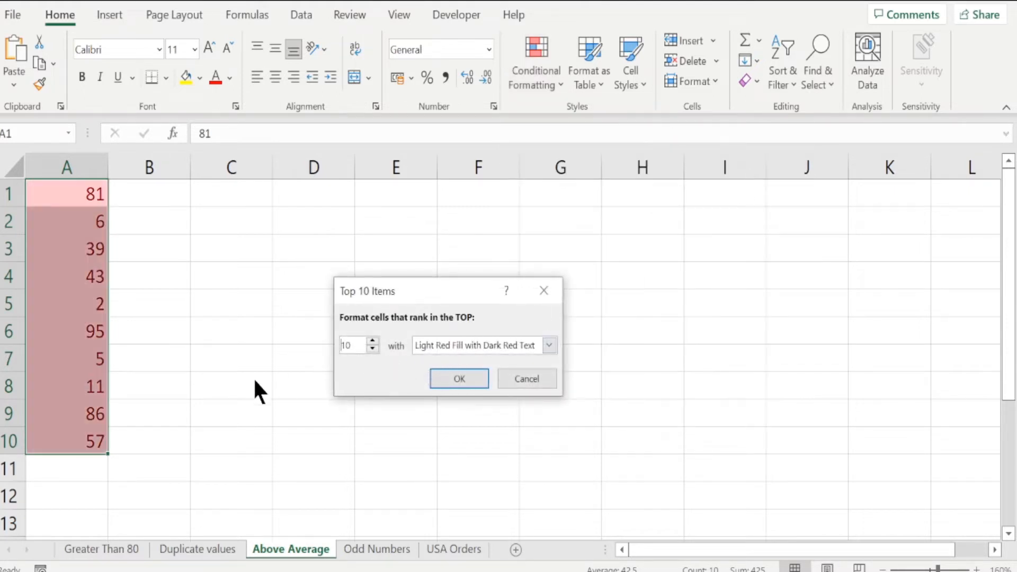
left_click(457, 367)
left_click(79, 472)
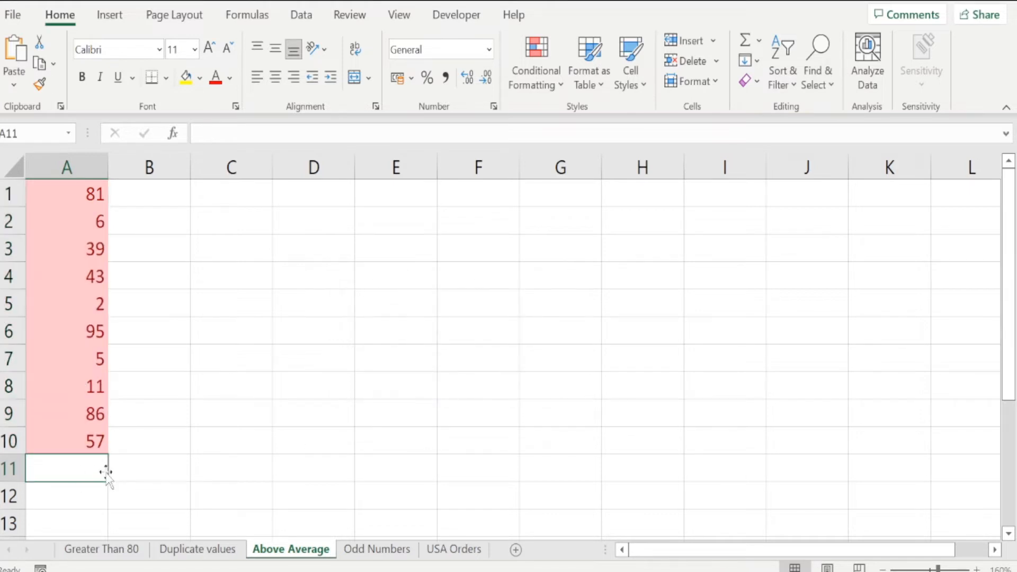
key("ctrl+z")
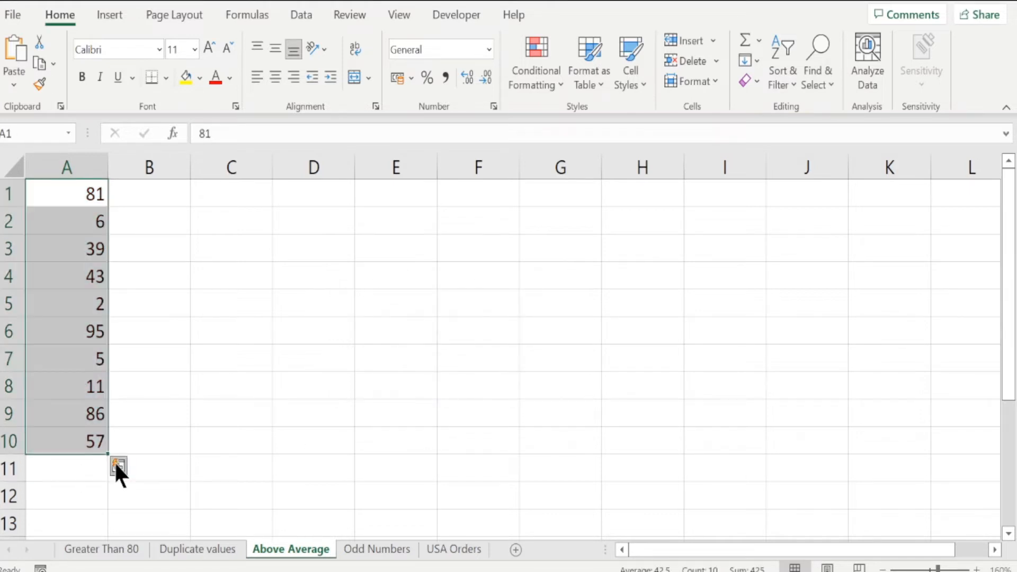
Step: Extend the list in column A by entering 12 in cell A11 and 45 in cell A12
left_click(86, 462)
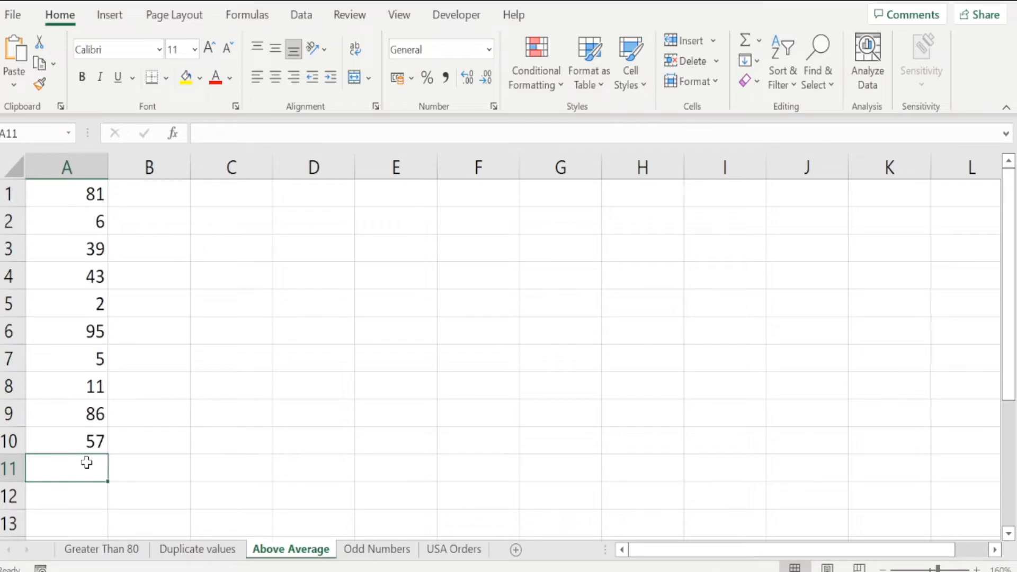
type("12")
left_click(76, 496)
type("45")
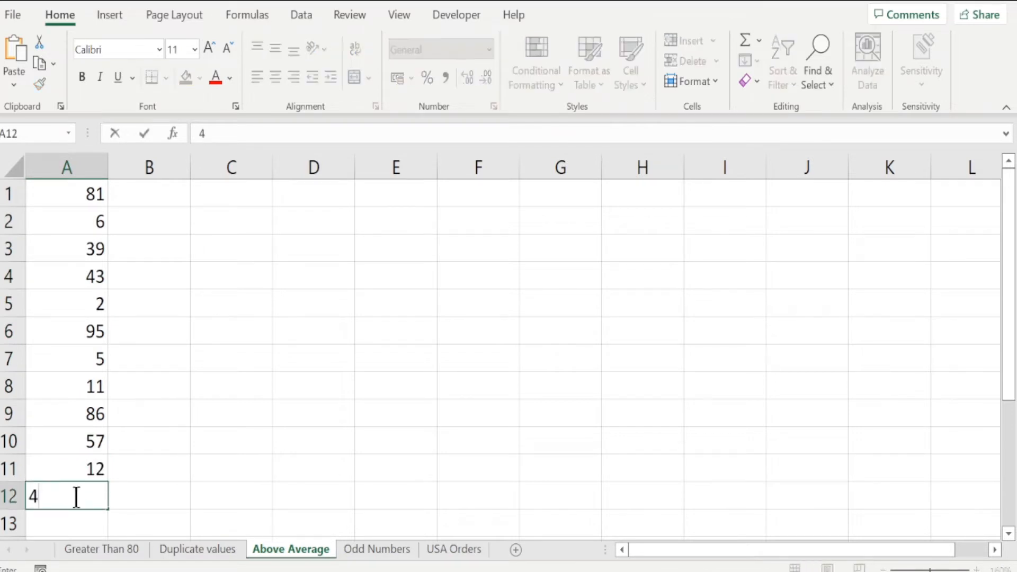
left_click(137, 475)
Step: Preview a Top 10 Items rule on cells A1:A12 with the rank set to 5, and cancel it
left_click_drag(86, 194, 80, 495)
left_click(539, 68)
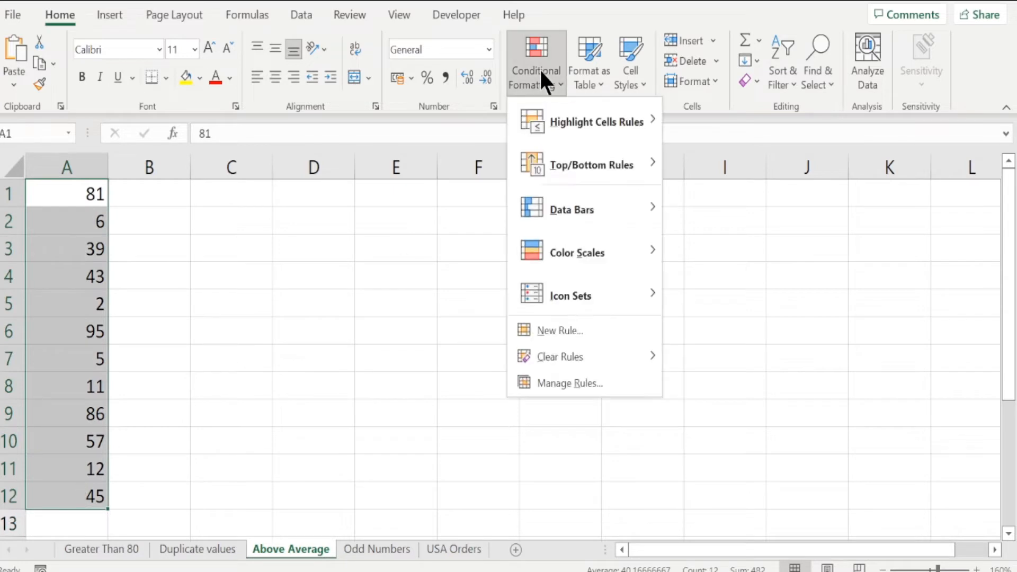
mouse_move(595, 165)
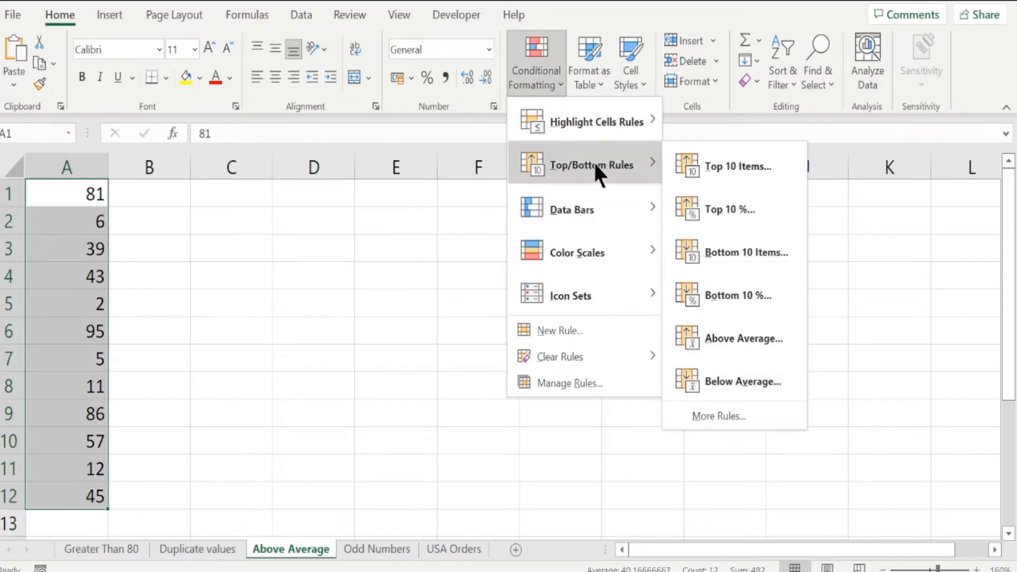
left_click(720, 167)
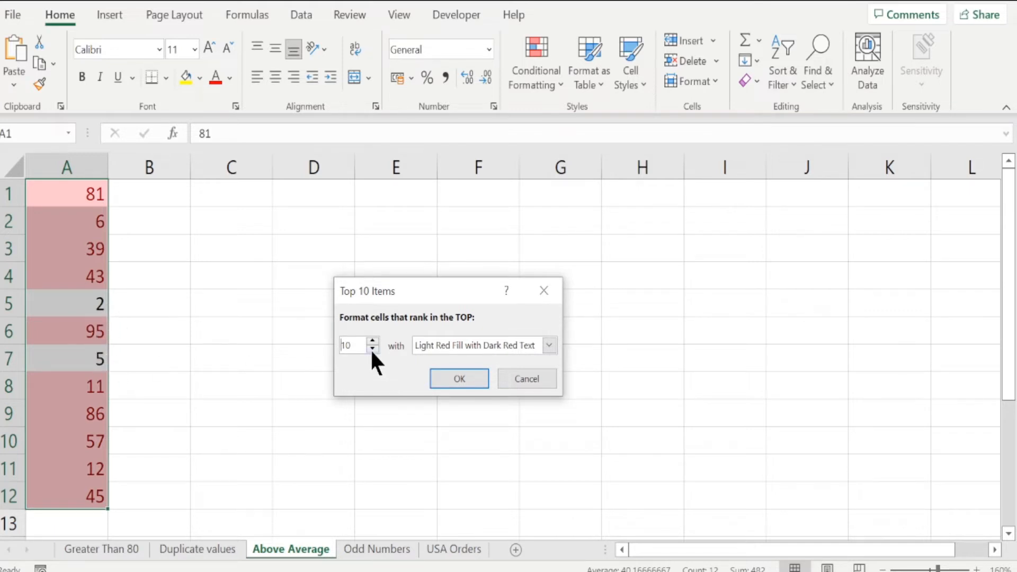
left_click_drag(356, 344, 276, 347)
type("5")
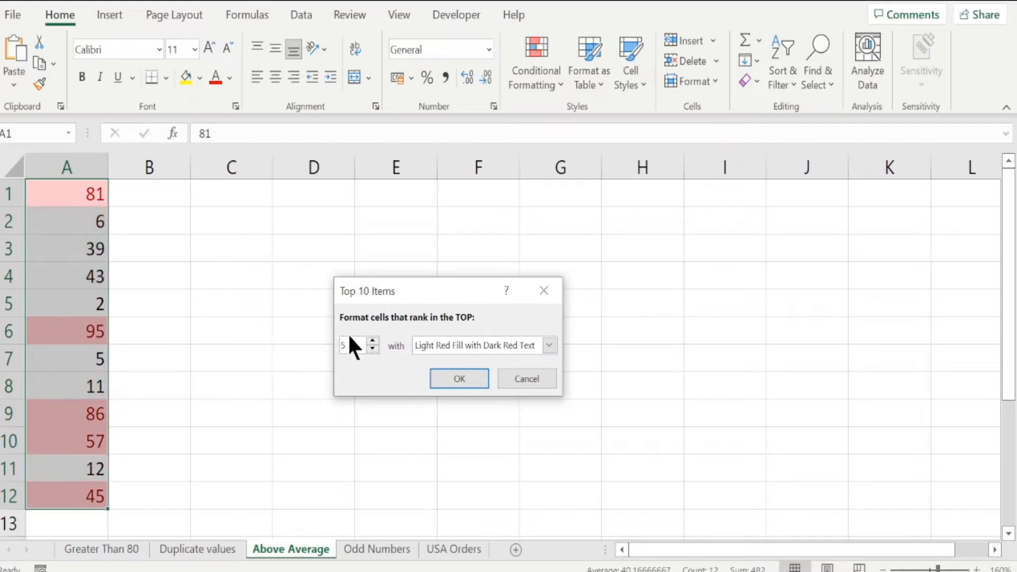
left_click(519, 375)
Step: Preview a Bottom 10 Items rule on cells A1:A12 and cancel it
left_click(549, 82)
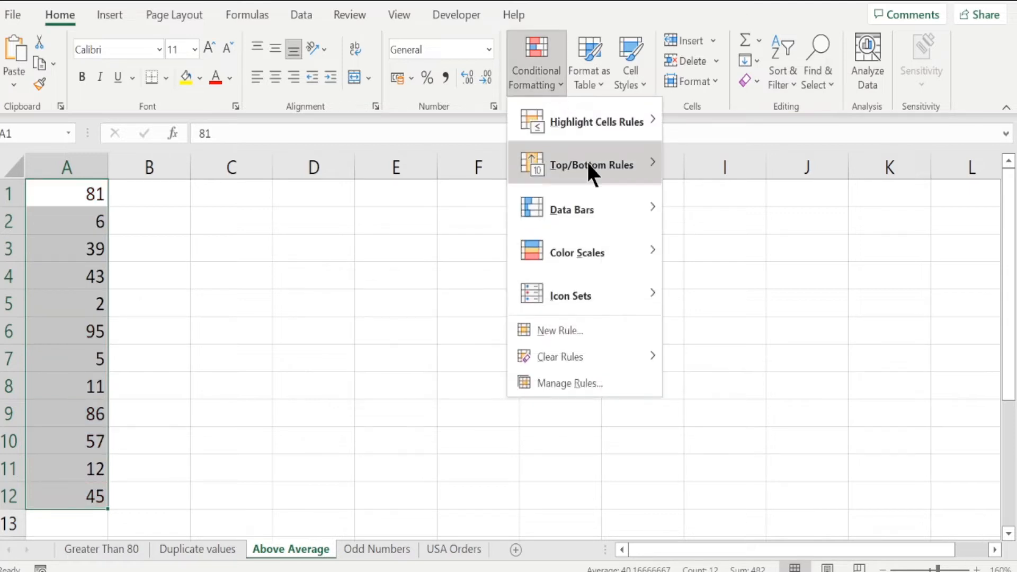
mouse_move(588, 168)
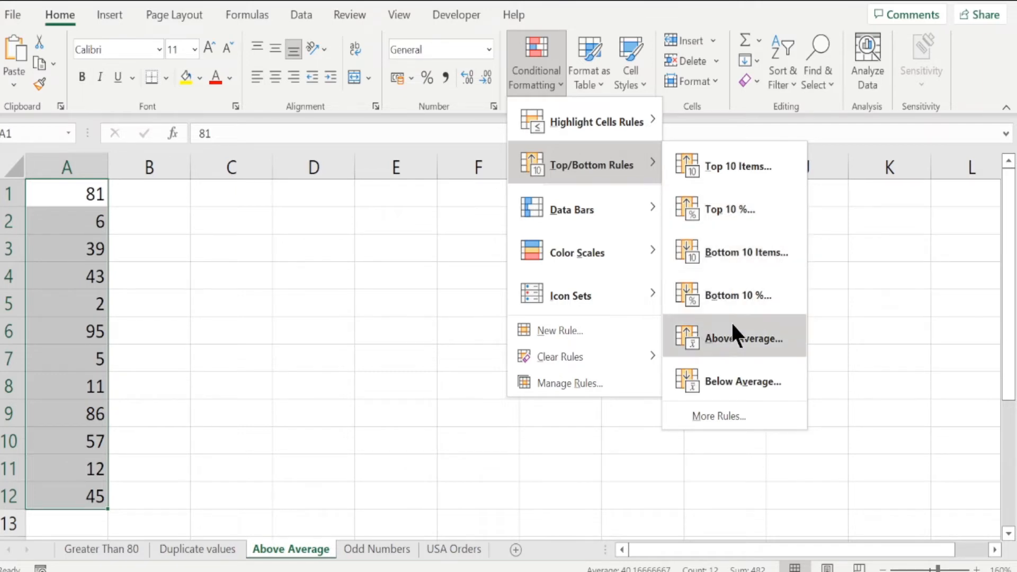
left_click(739, 251)
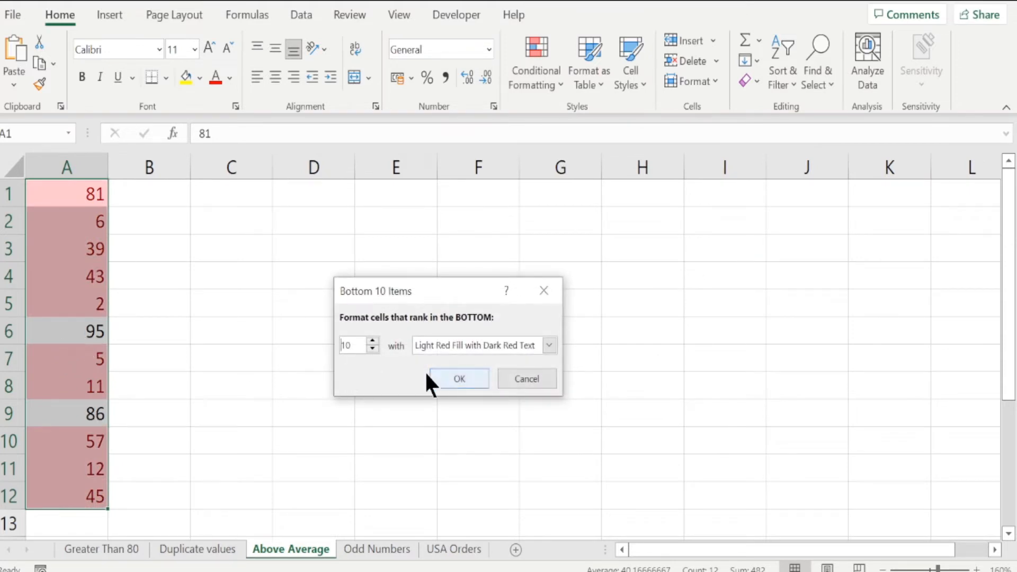
left_click(524, 379)
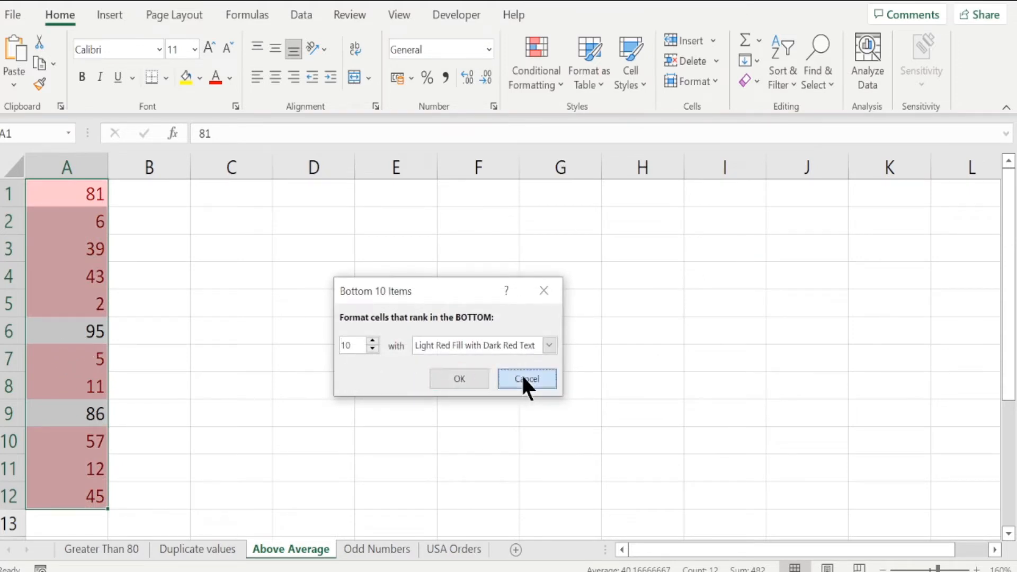
Step: Apply an Above Average rule to cells A1:A12 with light red fill and dark red text
left_click(540, 80)
mouse_move(631, 165)
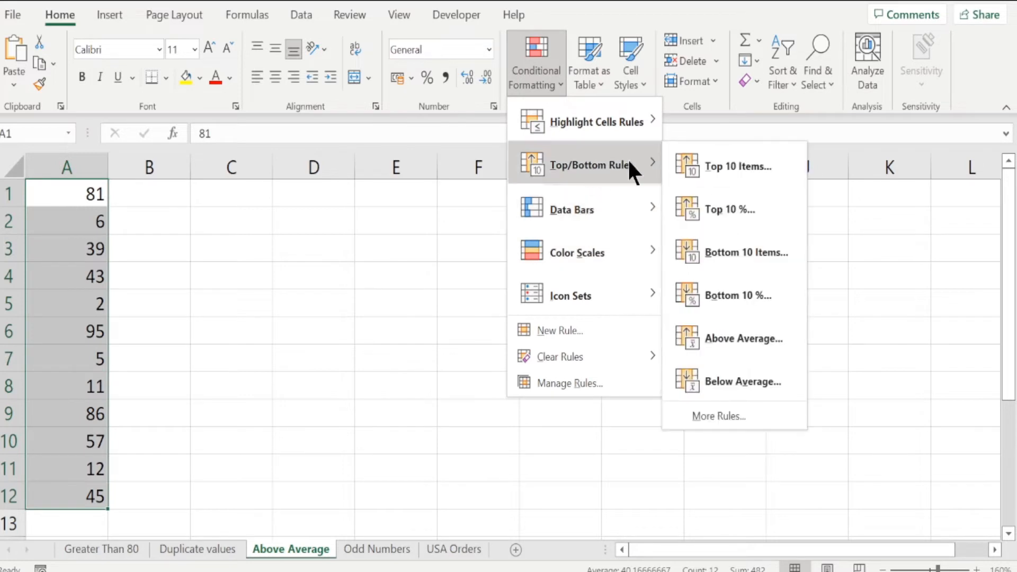
left_click(742, 335)
left_click(468, 377)
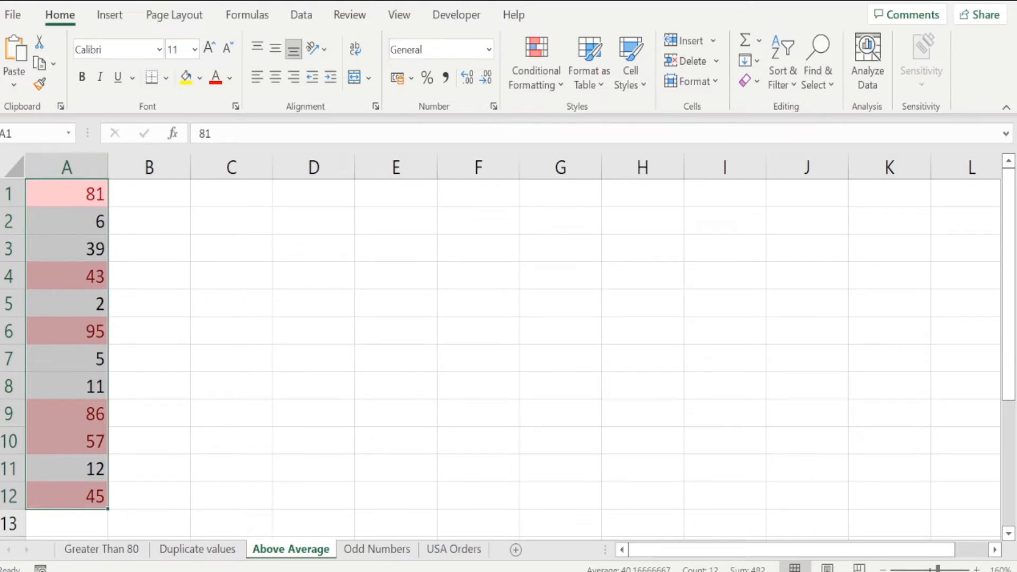
Step: On the Odd Numbers sheet, start a new conditional formatting rule for cells A1:E5
left_click(377, 551)
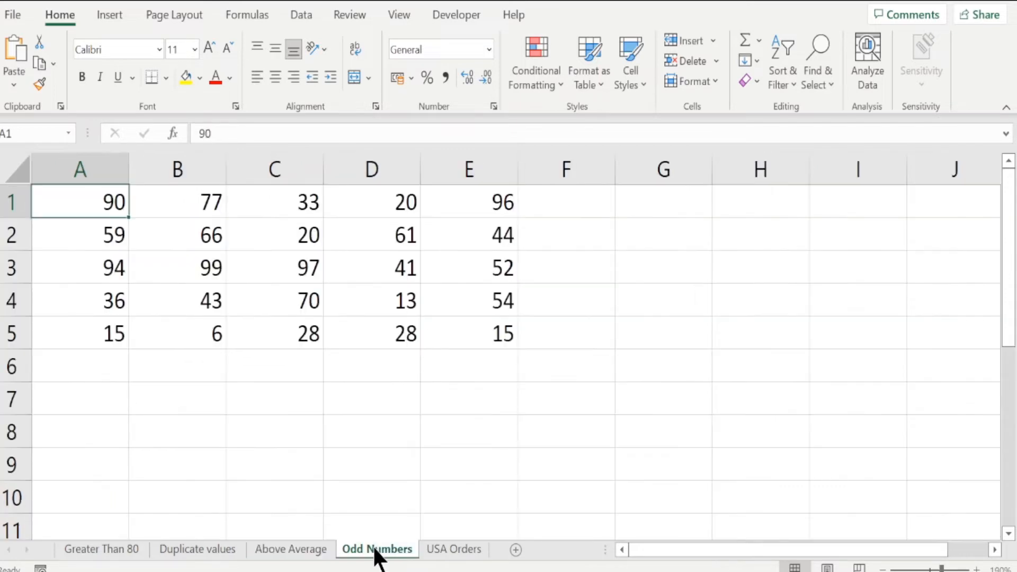
left_click(237, 366)
left_click_drag(72, 203, 499, 333)
left_click(553, 68)
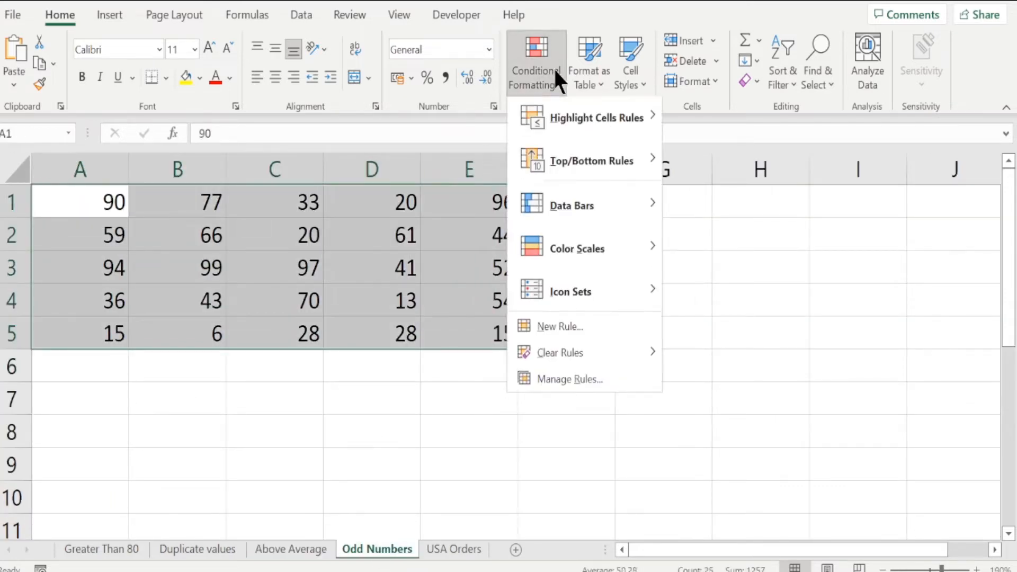
mouse_move(589, 167)
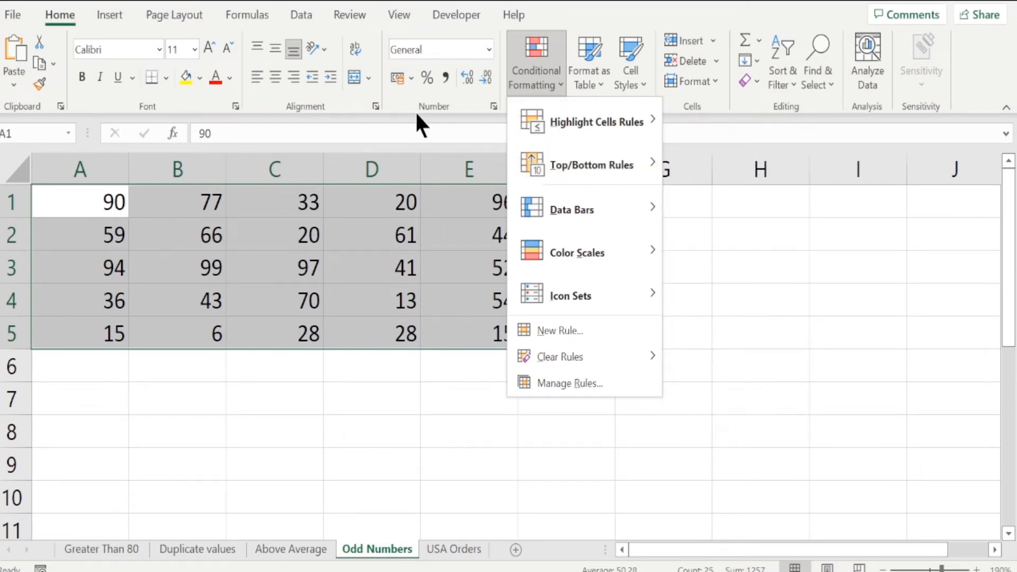
left_click(560, 330)
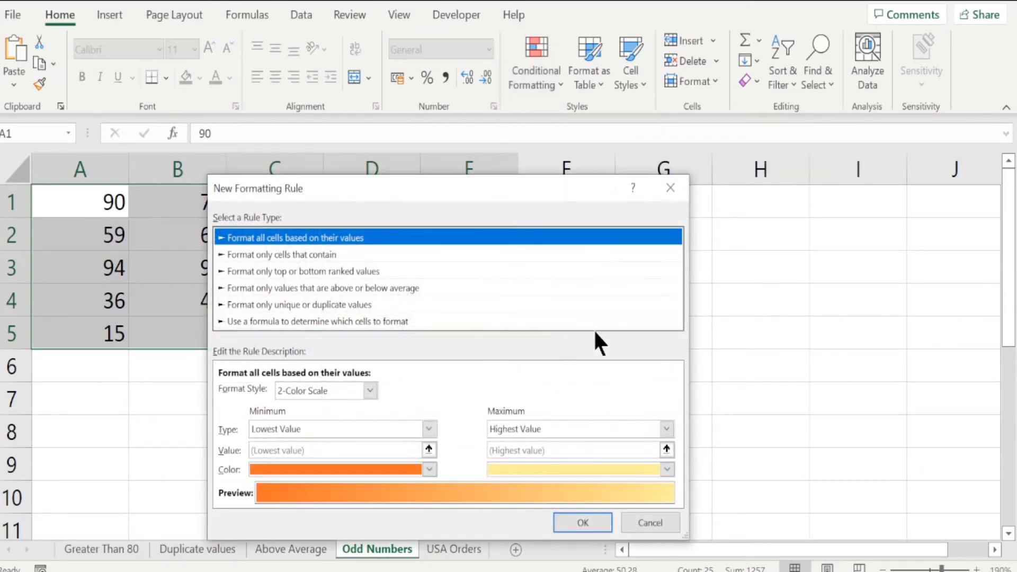
Step: Set the rule type to use a formula to determine which cells to format, and enter the formula =isodd(A1)
left_click(263, 254)
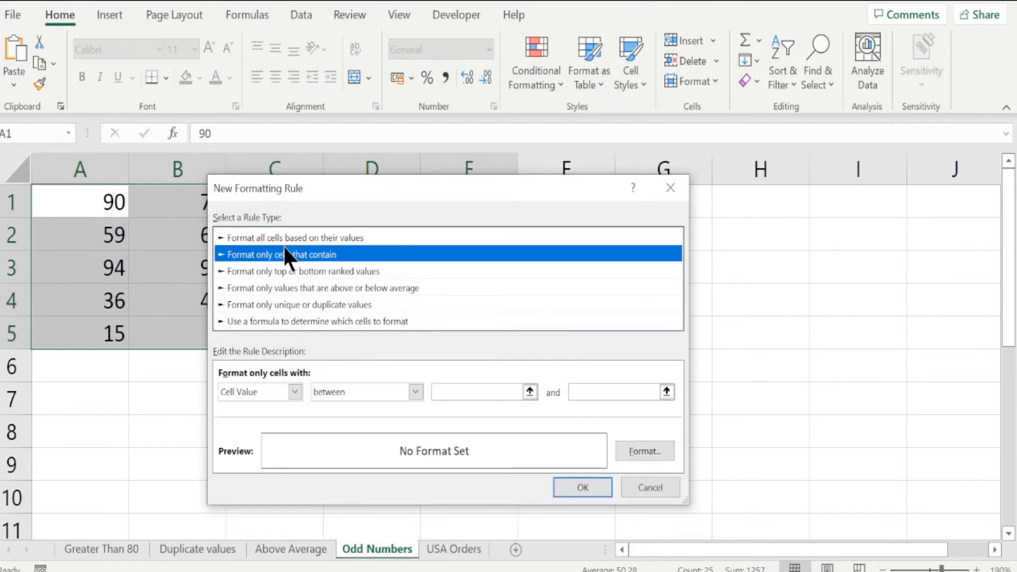
left_click(276, 270)
left_click(285, 288)
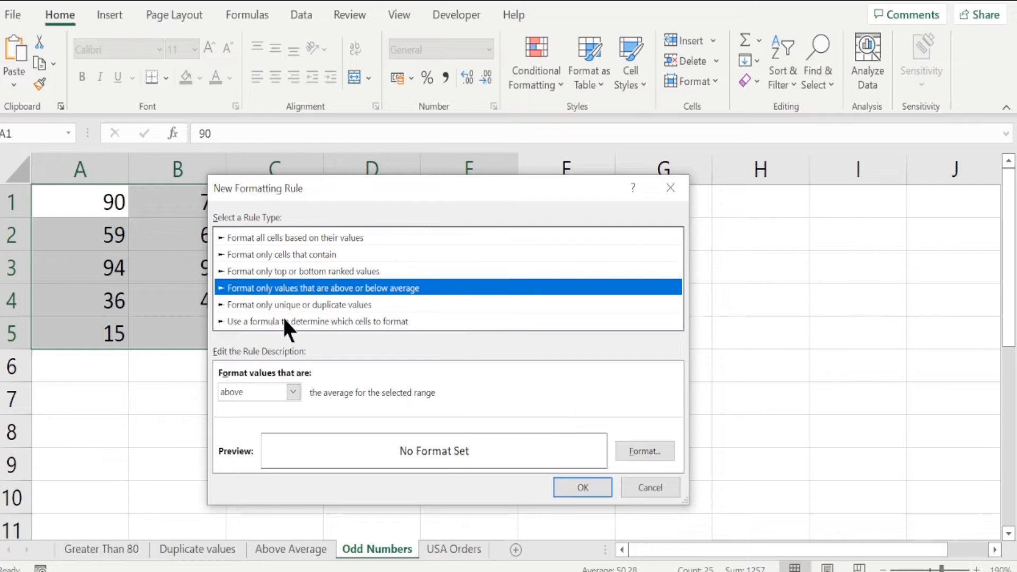
left_click(283, 305)
left_click(294, 319)
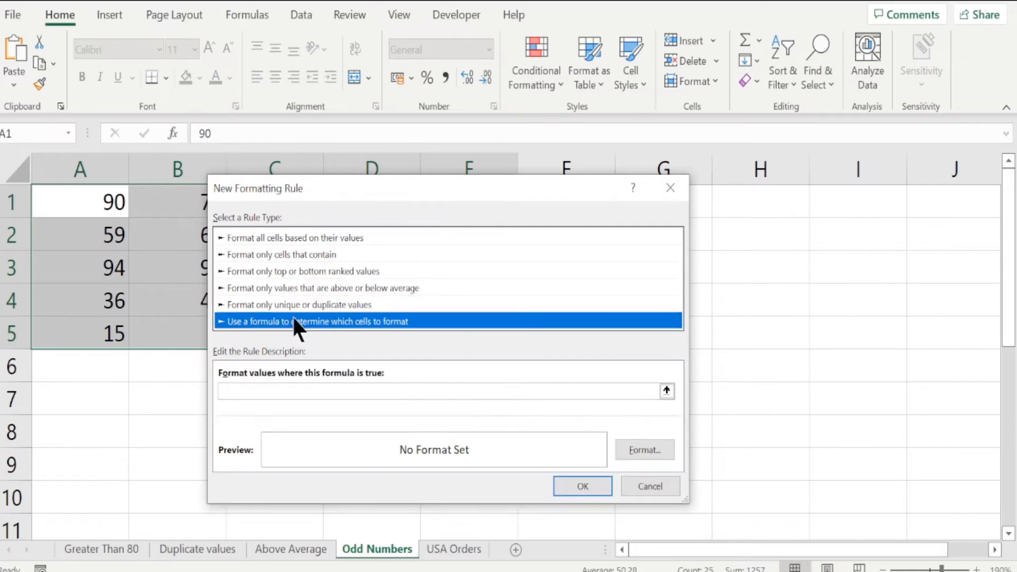
left_click(242, 390)
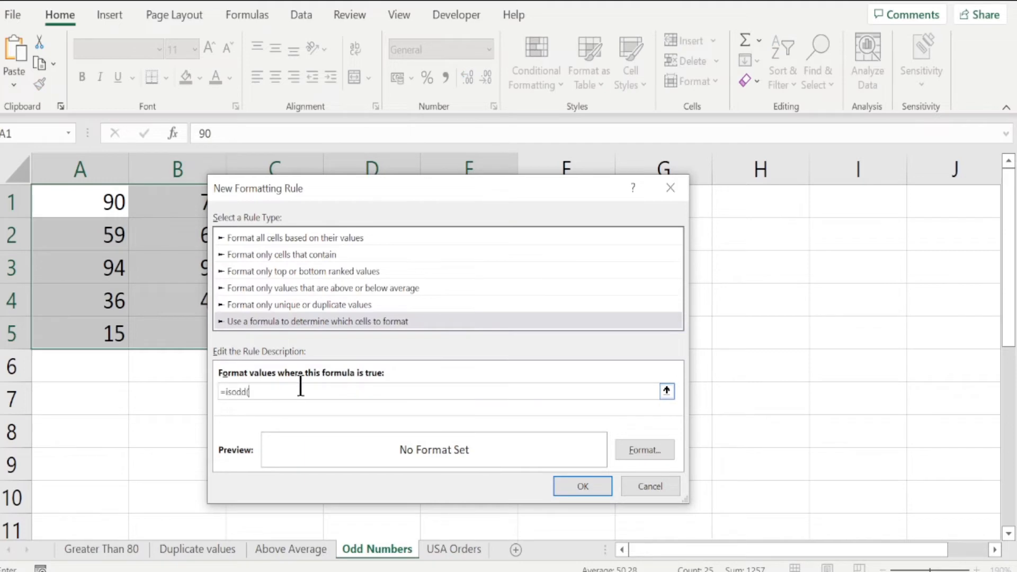
left_click_drag(342, 189, 447, 233)
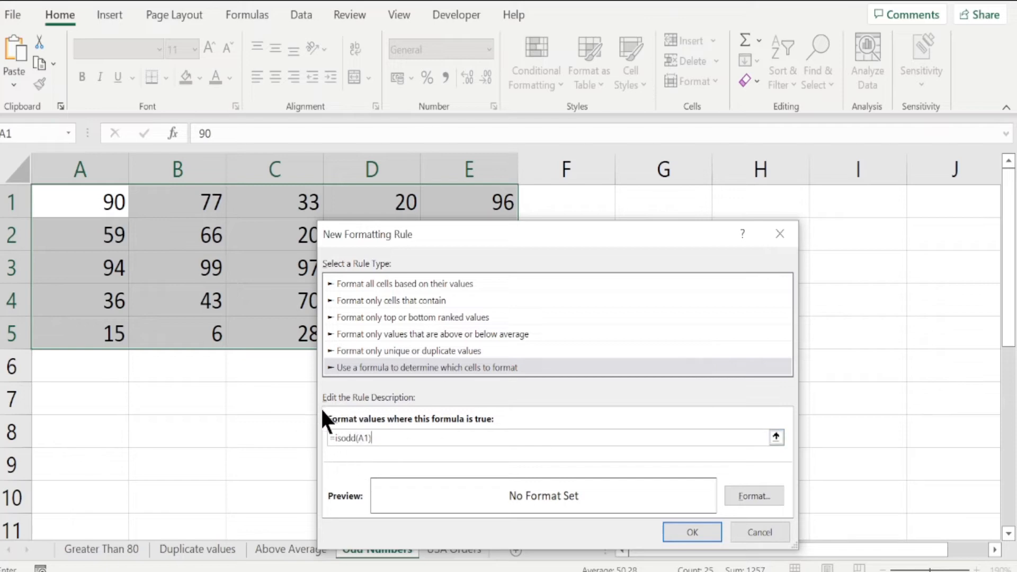
Step: Give the formula rule a light blue background fill and apply it to the selected range
left_click(733, 494)
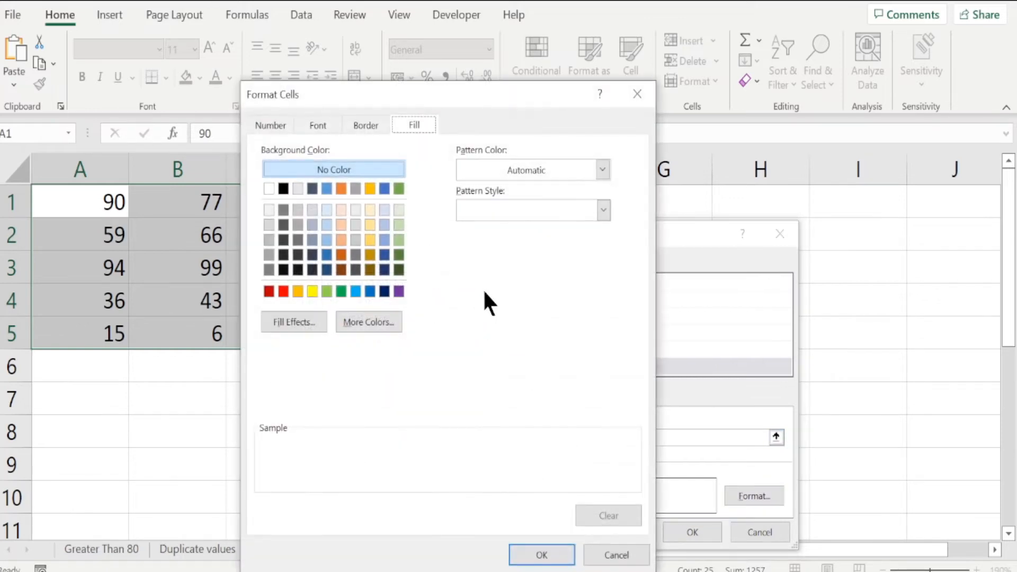
left_click(356, 290)
left_click(541, 554)
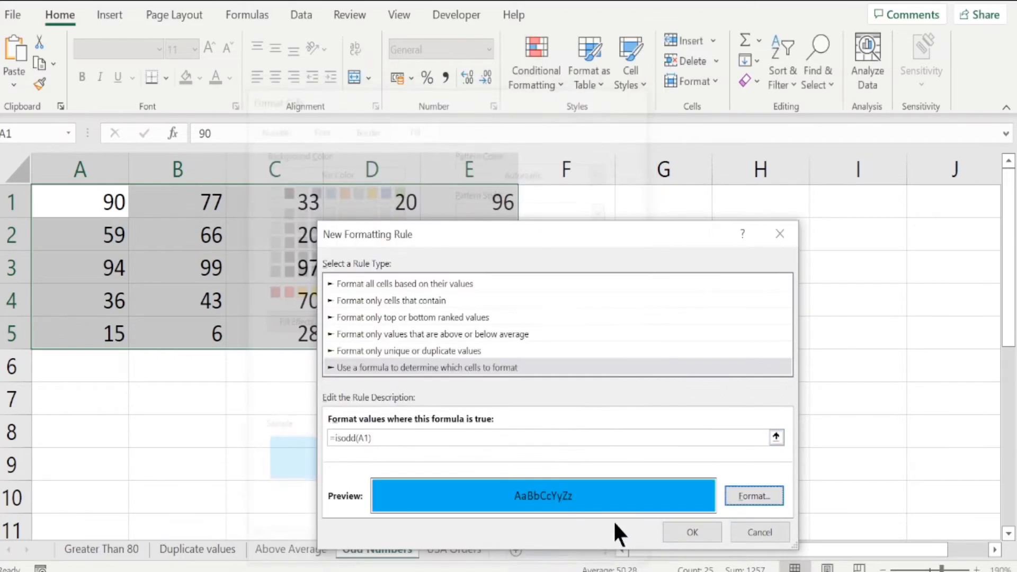
left_click(689, 532)
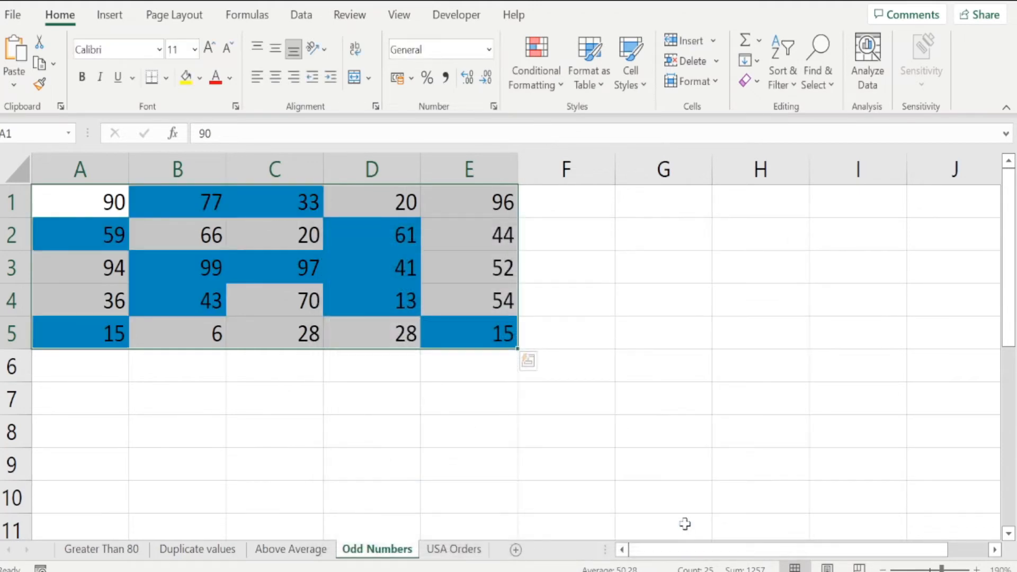
Step: Examine the individual highlighted cells and the whole range A1:E5 to check which numbers the rule formats
left_click(106, 239)
left_click(313, 204)
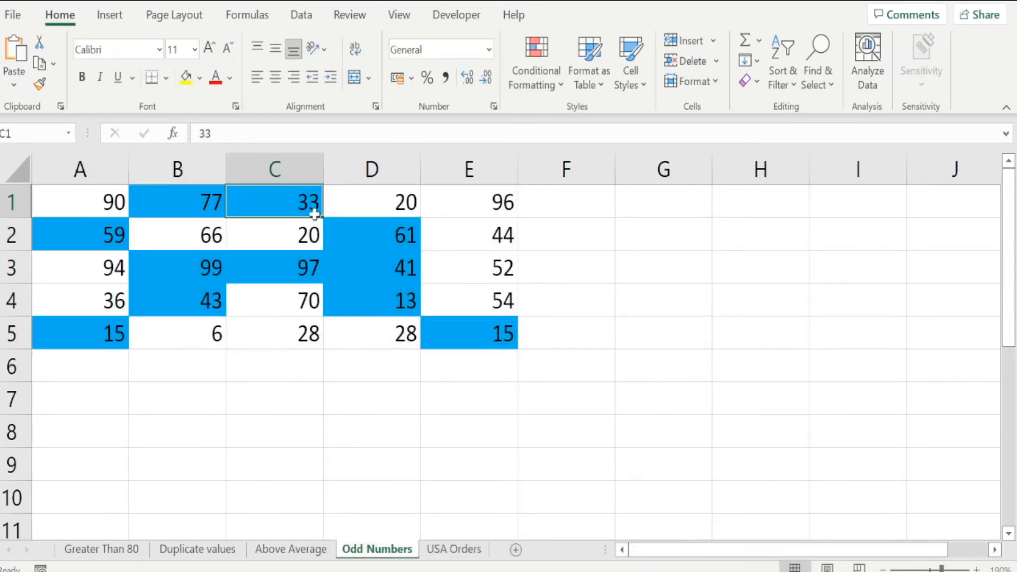
left_click(395, 218)
left_click(394, 244)
left_click(394, 267)
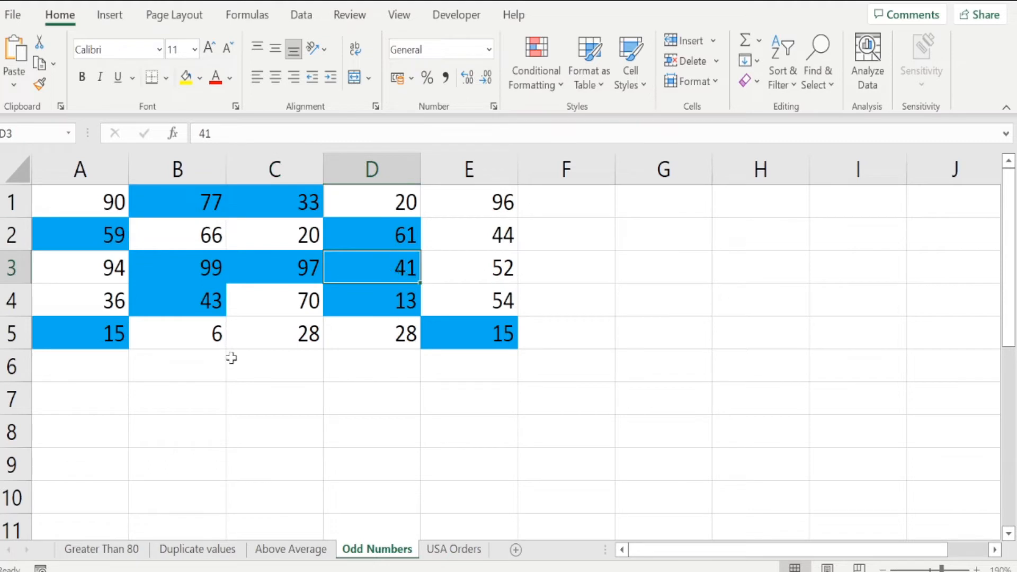
left_click_drag(69, 207, 461, 336)
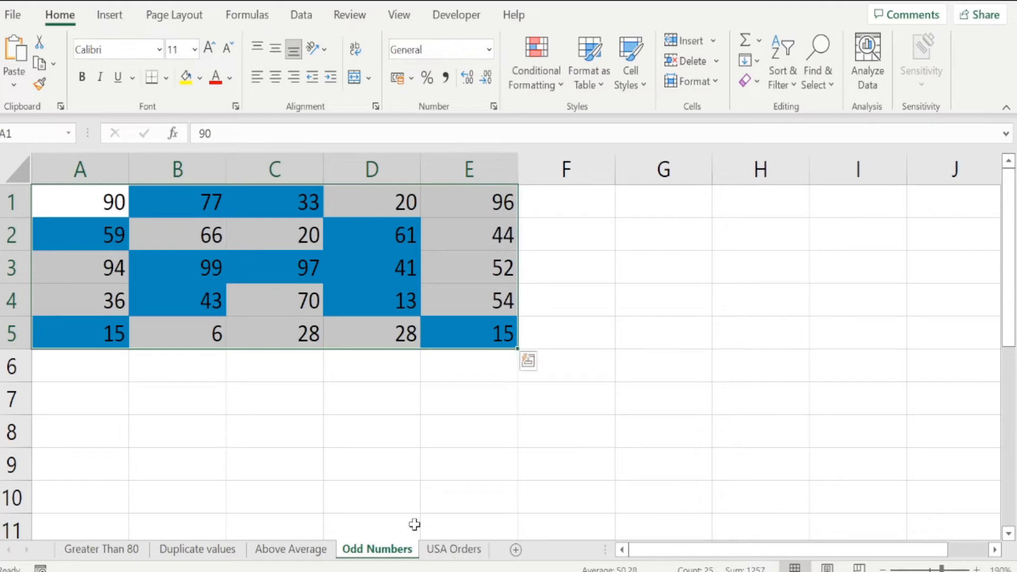
Step: On the USA Orders sheet, start a new conditional formatting rule for the data rows in cells A2:D7
left_click(443, 551)
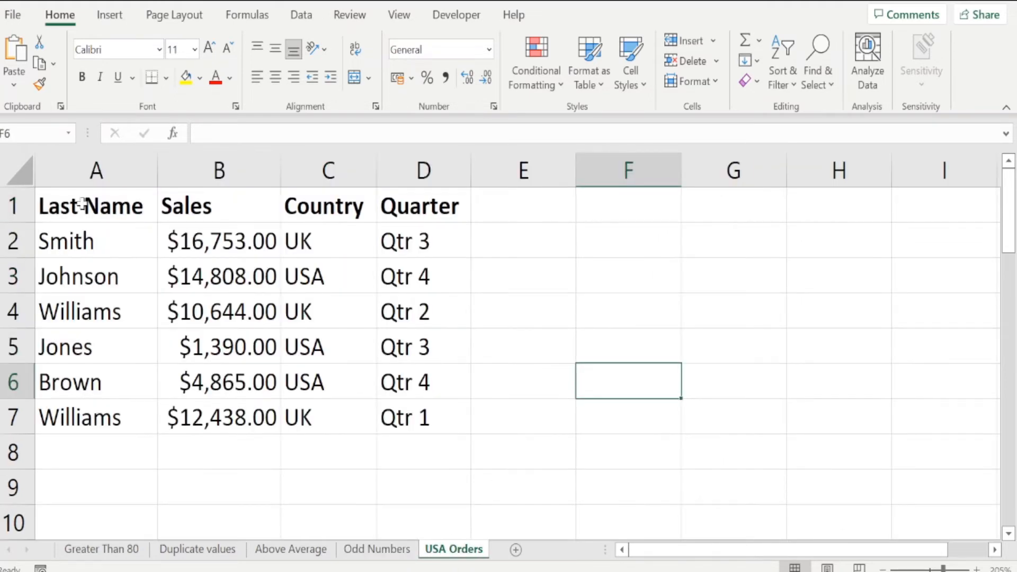
left_click(312, 236)
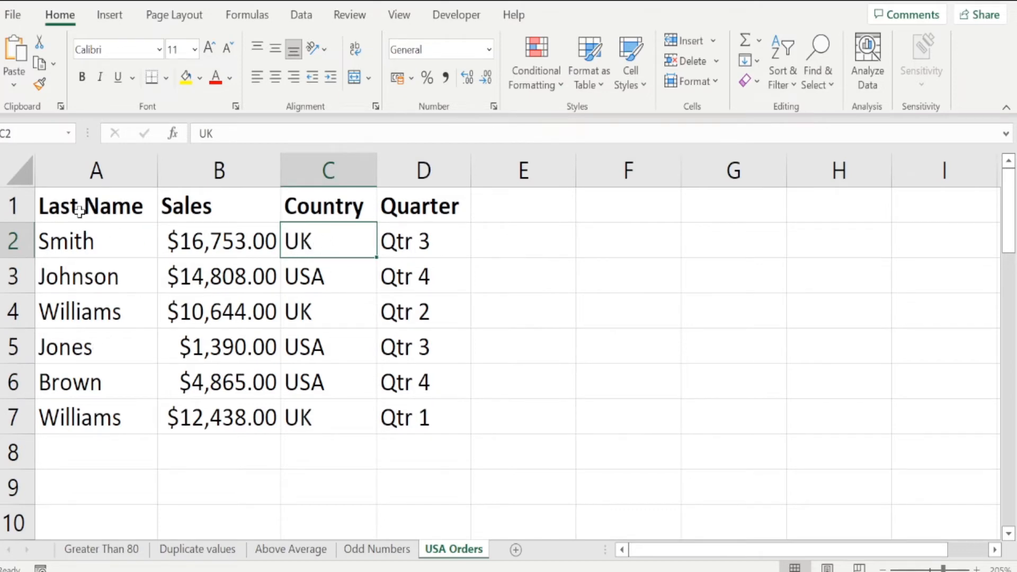
left_click_drag(80, 209, 397, 418)
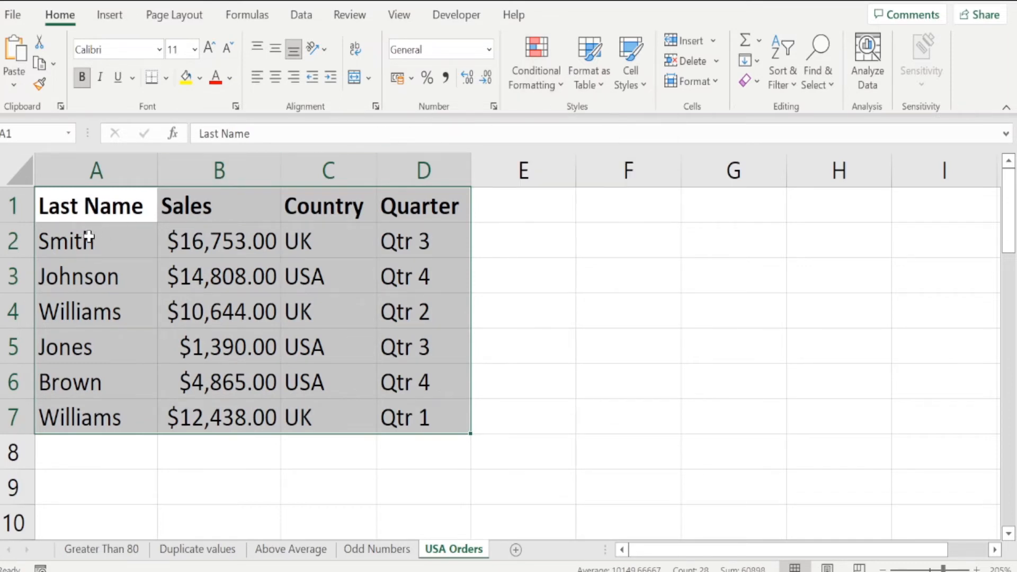
left_click_drag(84, 238, 424, 417)
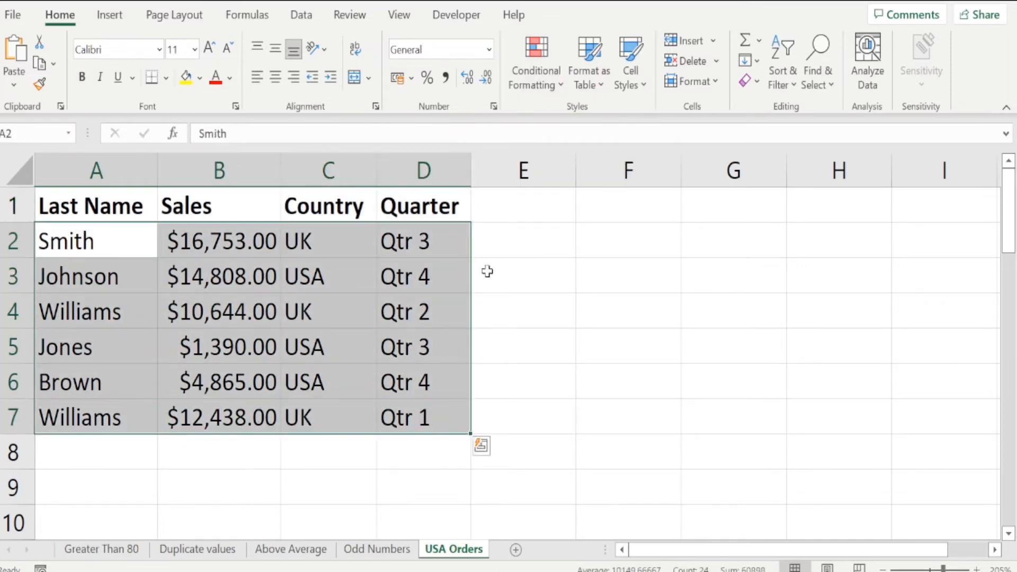
left_click(537, 87)
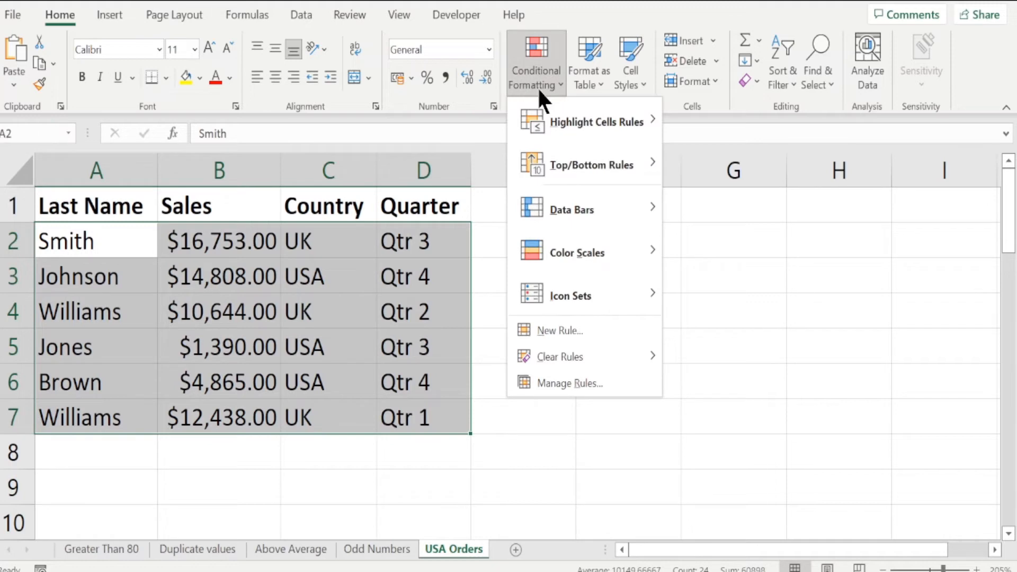
left_click(567, 329)
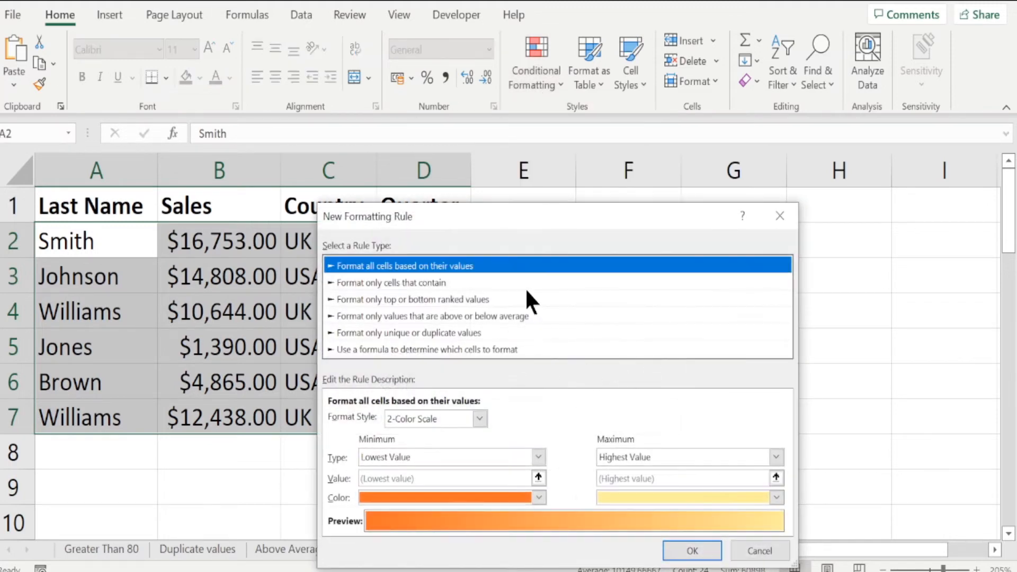
Step: Set the rule type to use a formula to determine which cells to format, and enter the formula =$C2="UK"
left_click(428, 351)
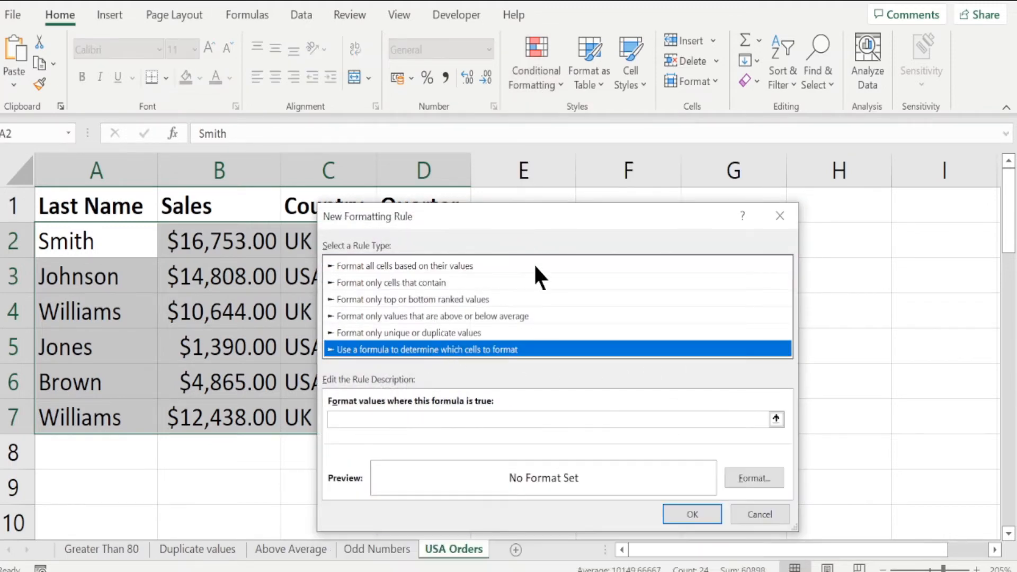
left_click_drag(523, 228, 556, 129)
left_click(409, 317)
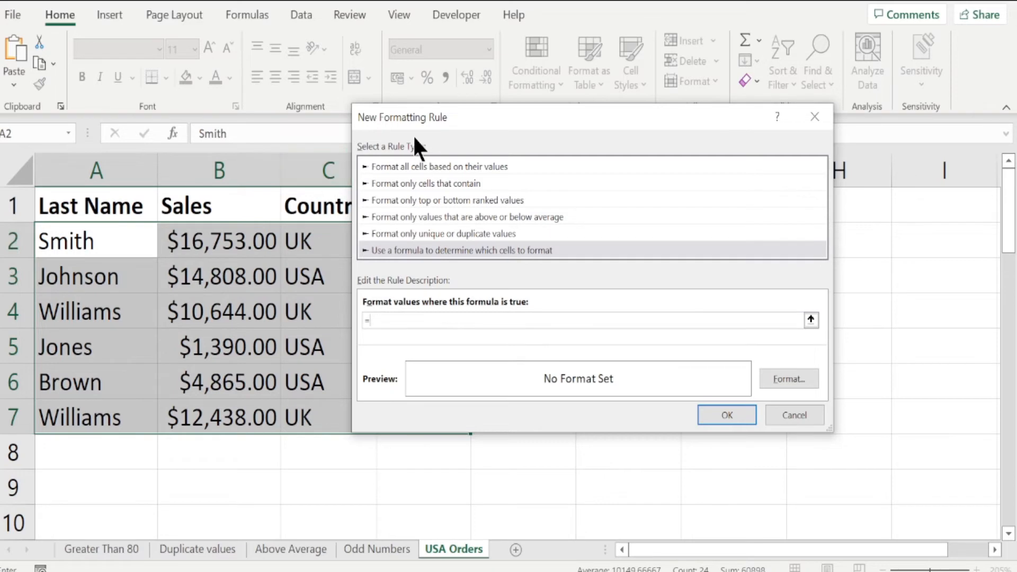
left_click_drag(412, 134, 497, 162)
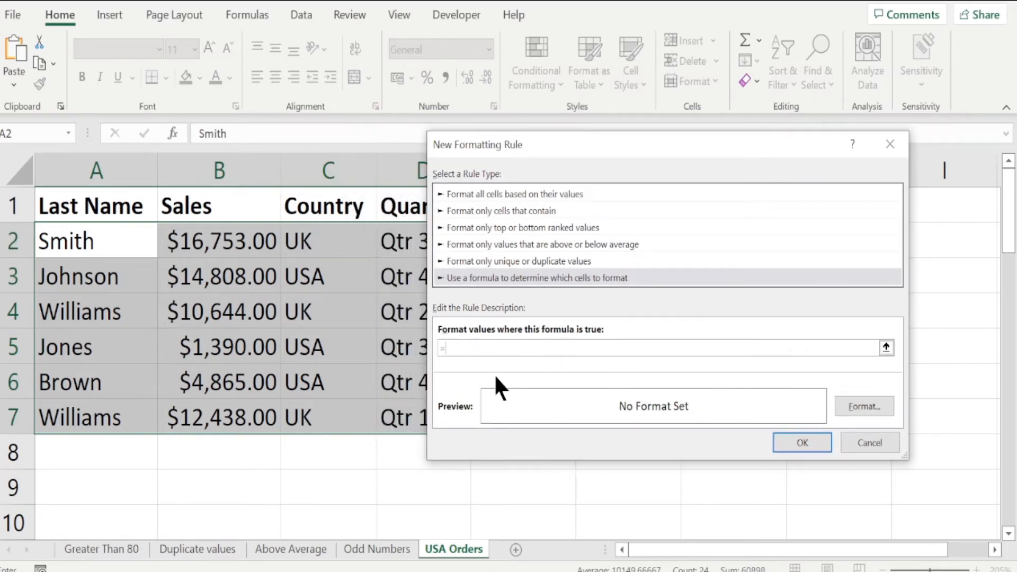
type("c2=\"UK")
Step: Give the UK formula rule an orange background fill and apply it to the selected rows
left_click(849, 405)
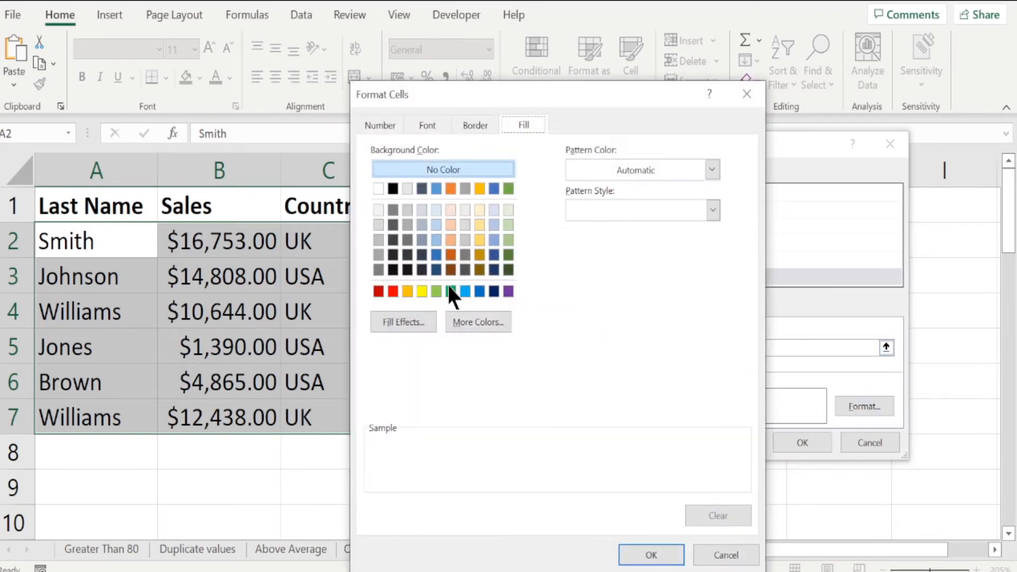
left_click(407, 290)
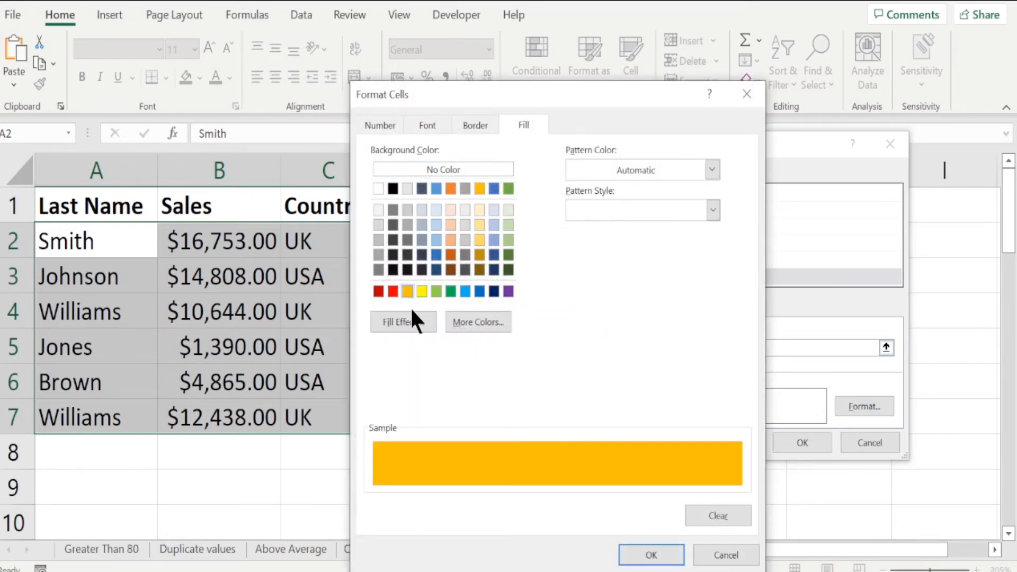
left_click(636, 552)
left_click(801, 441)
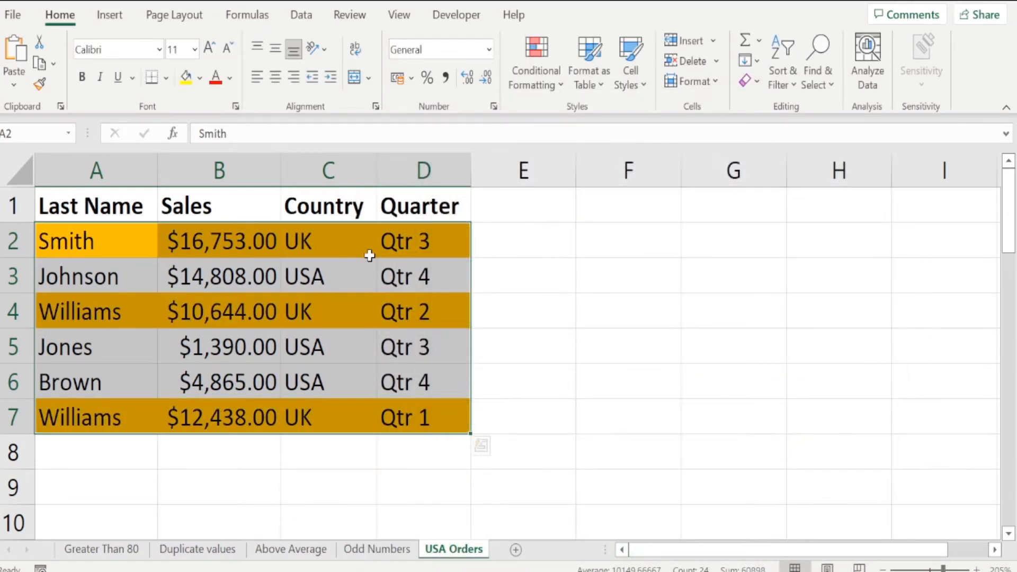
Step: Examine the highlighted rows and their Country values to check which orders the UK rule formats
left_click(569, 347)
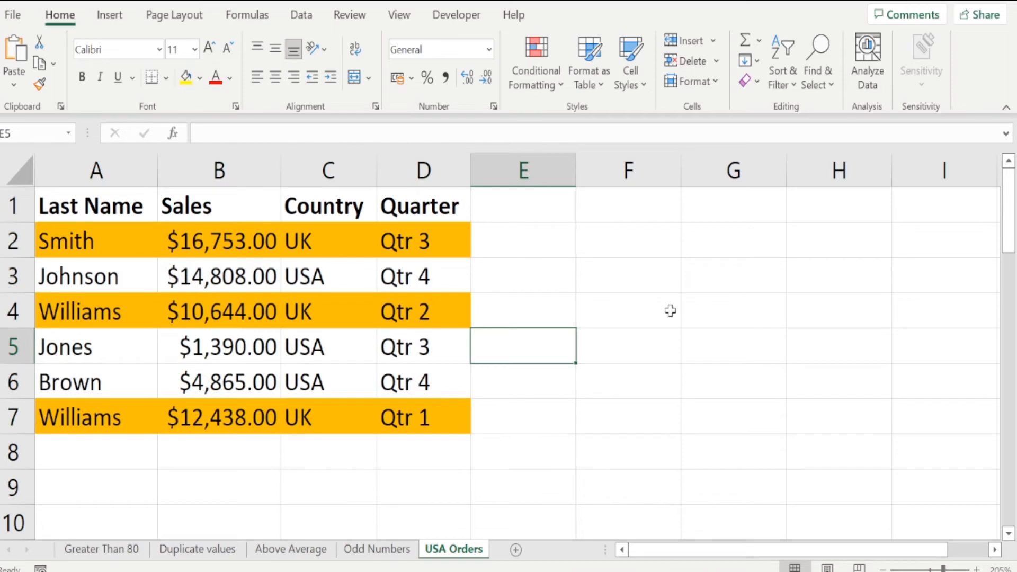
left_click(301, 320)
left_click(63, 307)
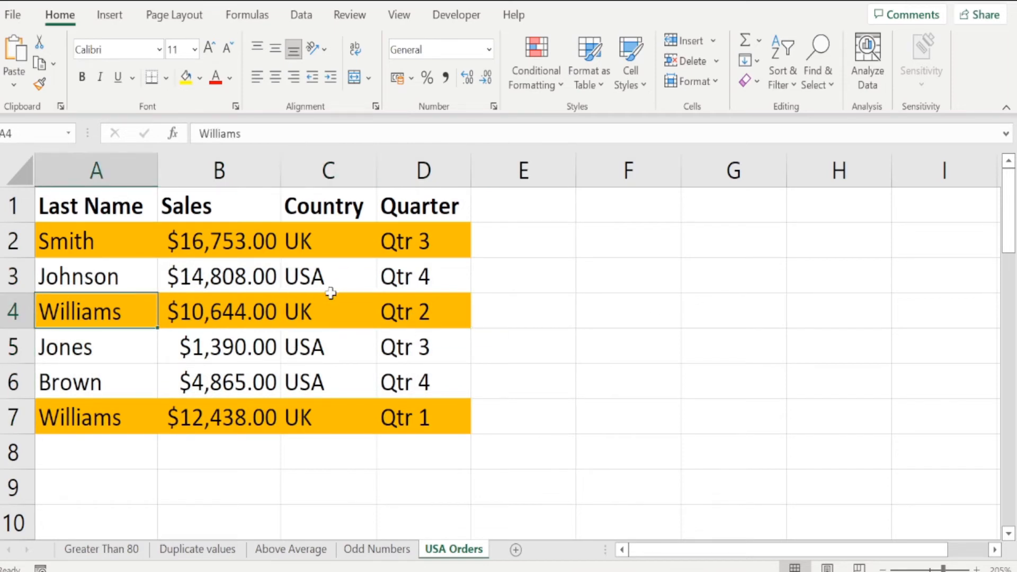
left_click(324, 304)
left_click(316, 238)
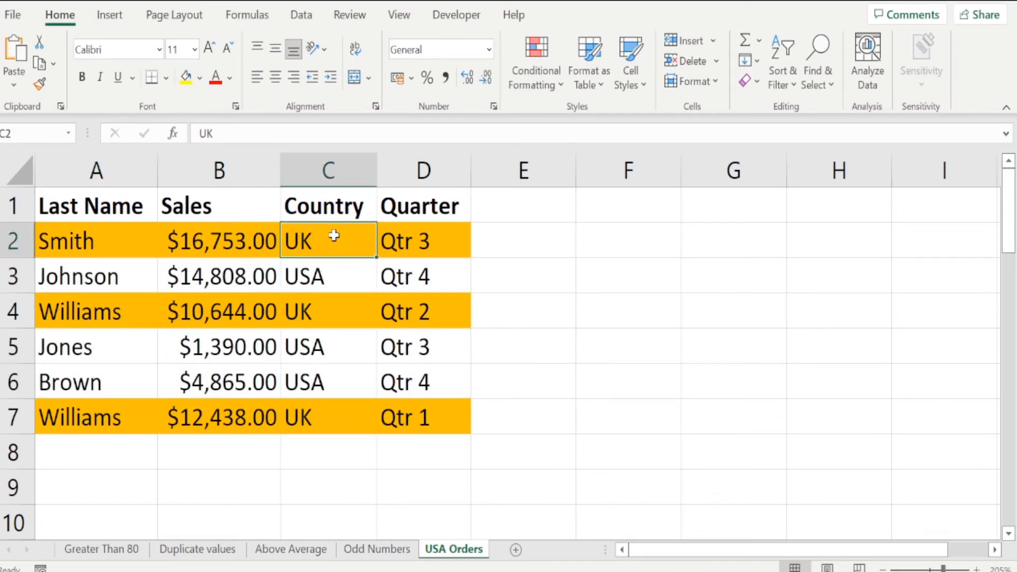
left_click(312, 310)
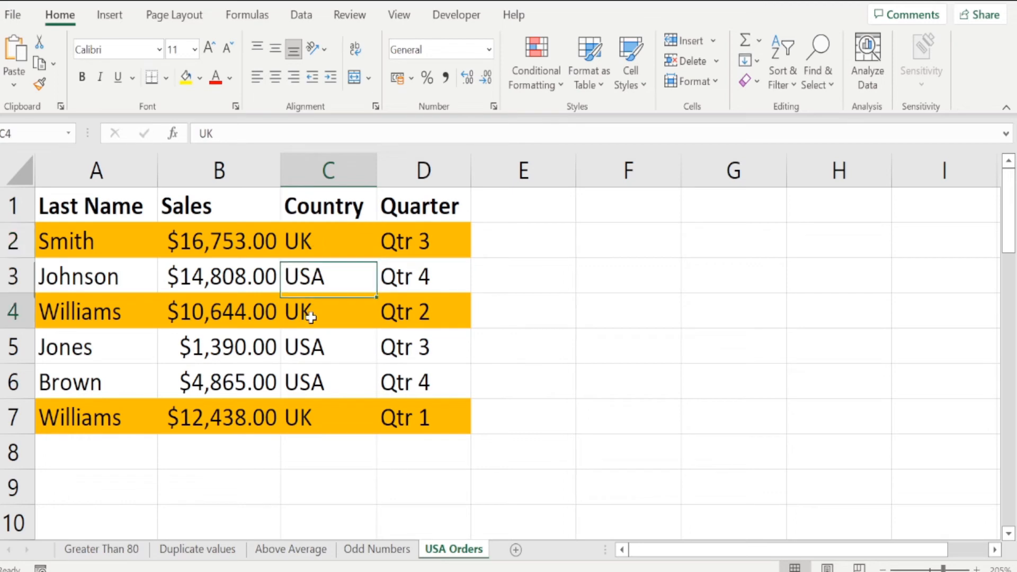
left_click_drag(81, 255, 324, 254)
left_click(335, 239)
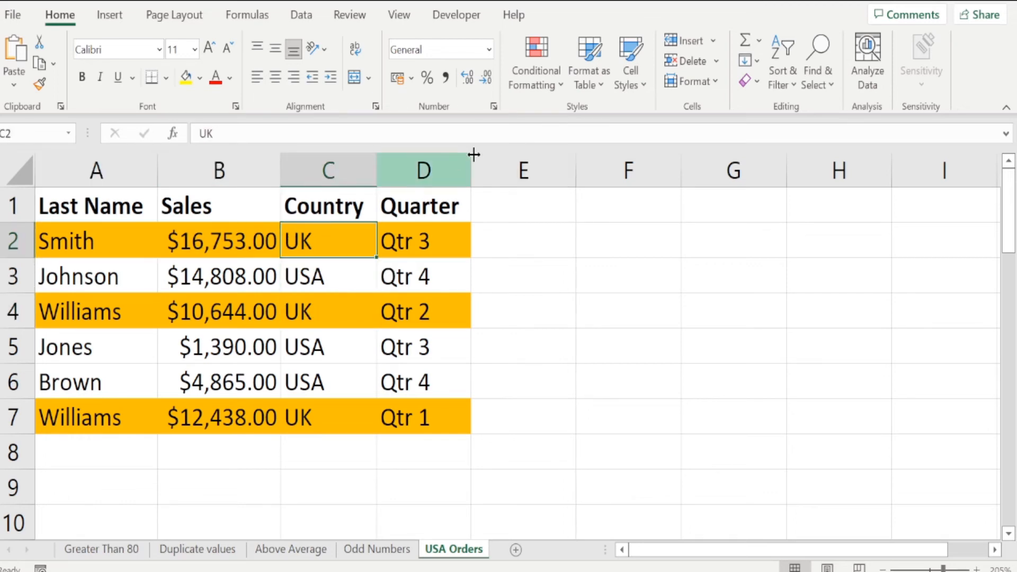
Step: Edit the existing UK rule in the Rules Manager so that it applies only to the Country cells C2:C7
left_click(536, 78)
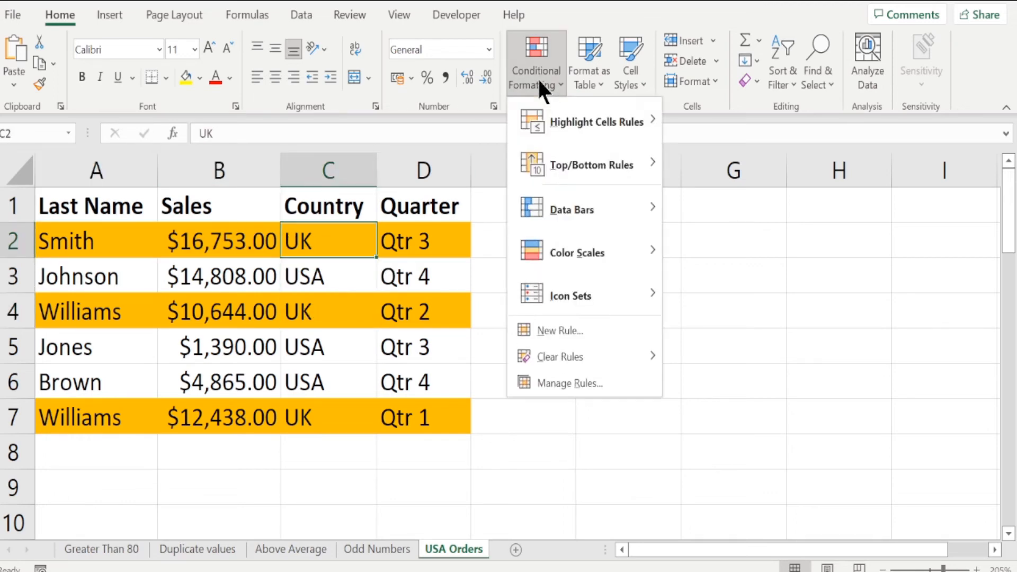
left_click(560, 384)
left_click(618, 276)
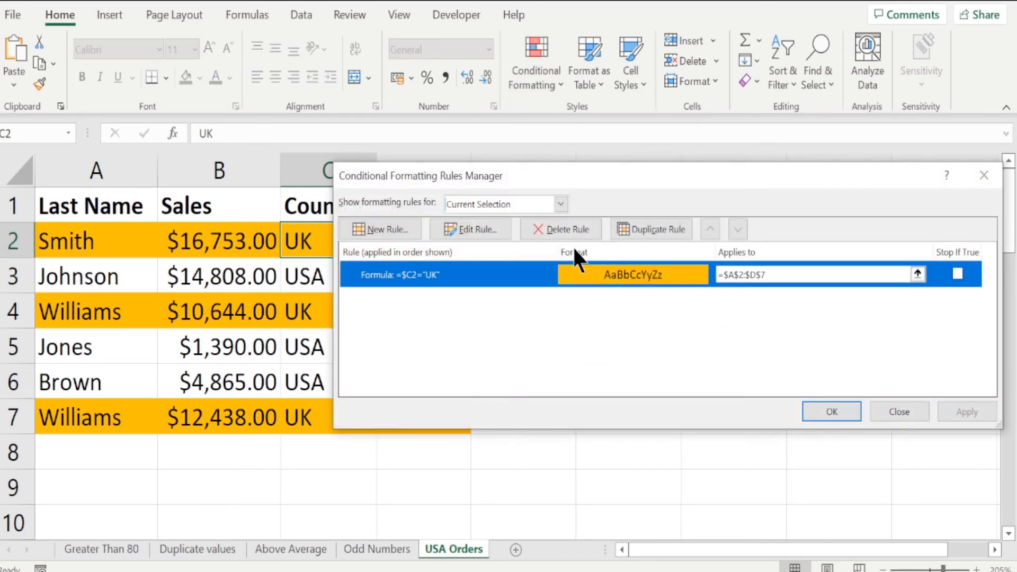
left_click(772, 274)
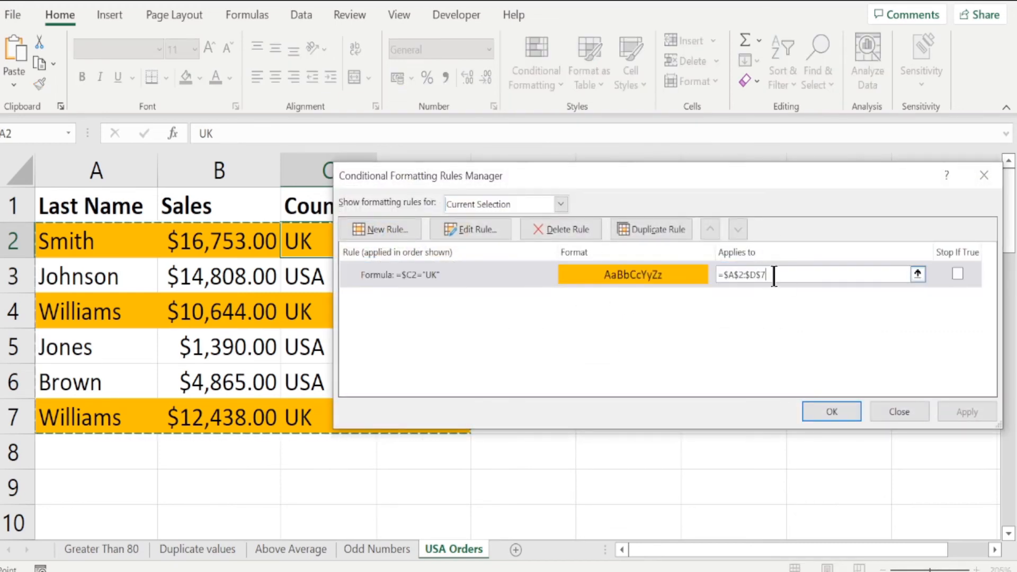
left_click_drag(773, 276, 694, 276)
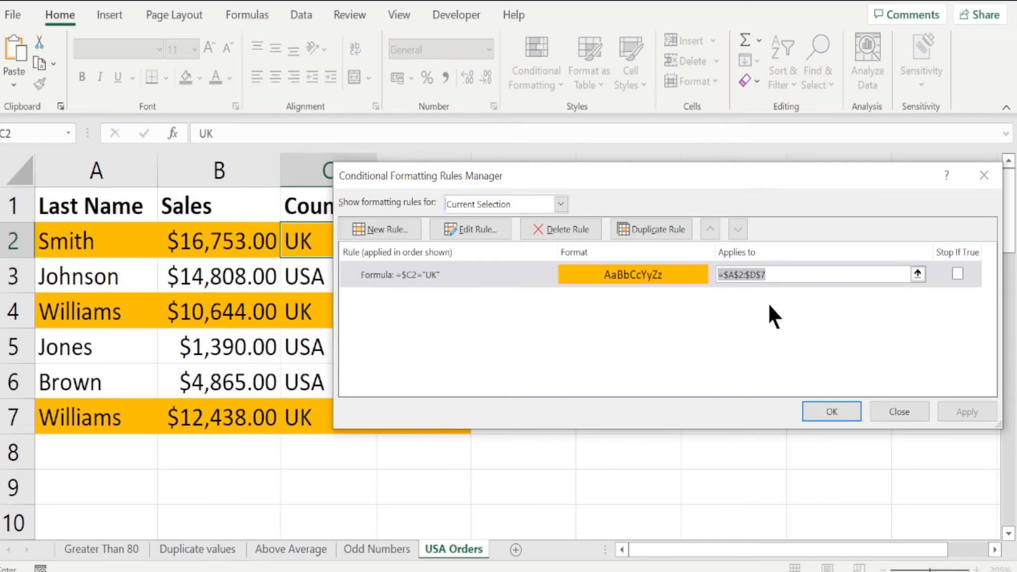
key("BackSpace")
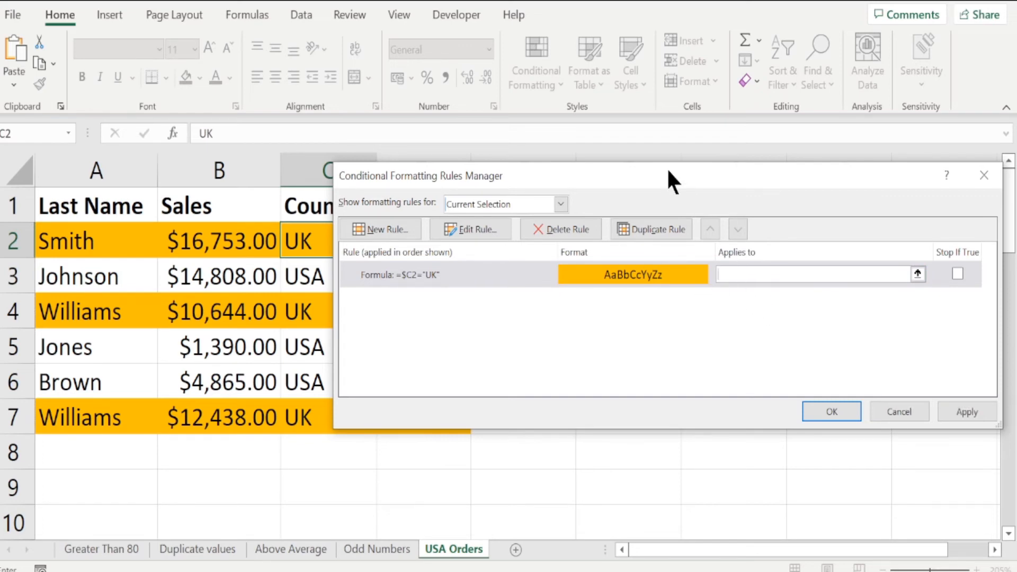
left_click_drag(666, 168, 741, 203)
left_click_drag(335, 235, 316, 422)
left_click(911, 447)
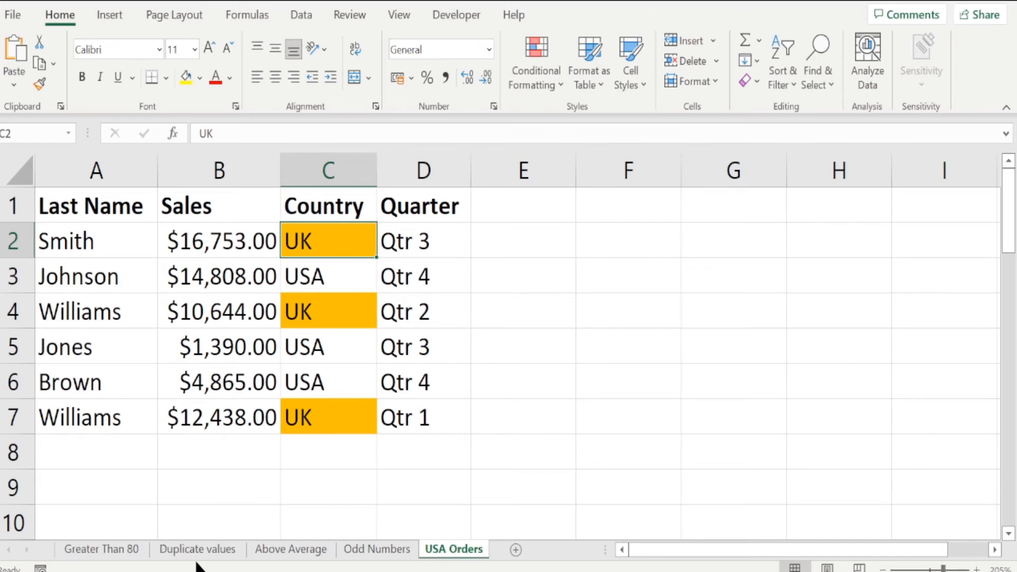
Step: Add blue gradient-fill data bars to the Sales values in cells B2:B7
left_click_drag(209, 236, 207, 404)
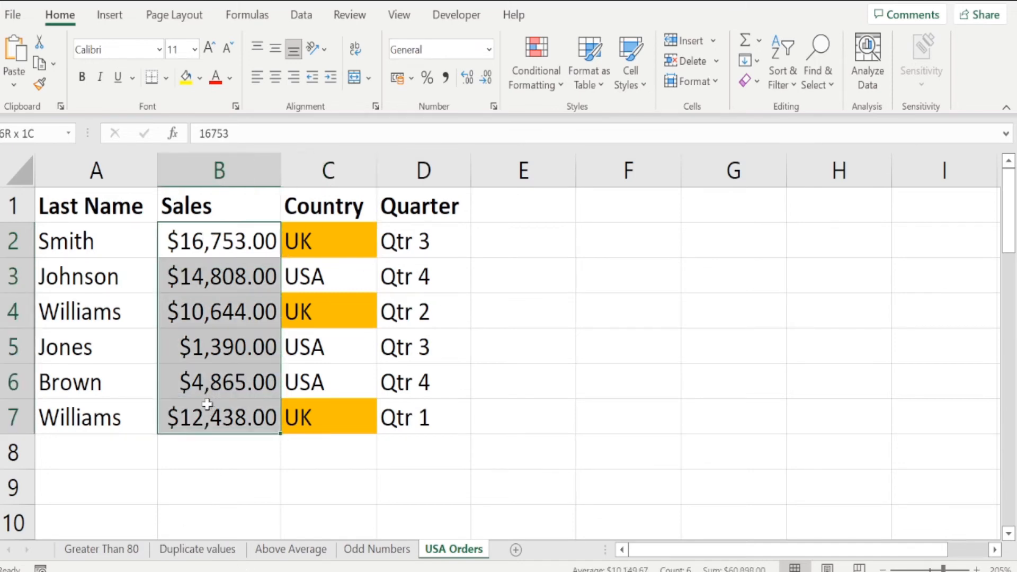
left_click(548, 80)
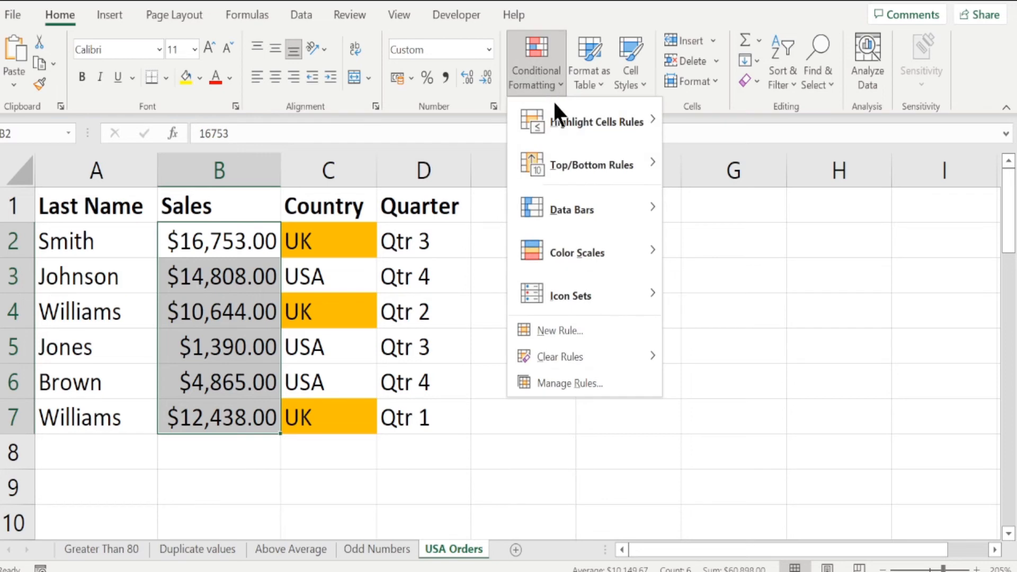
mouse_move(567, 208)
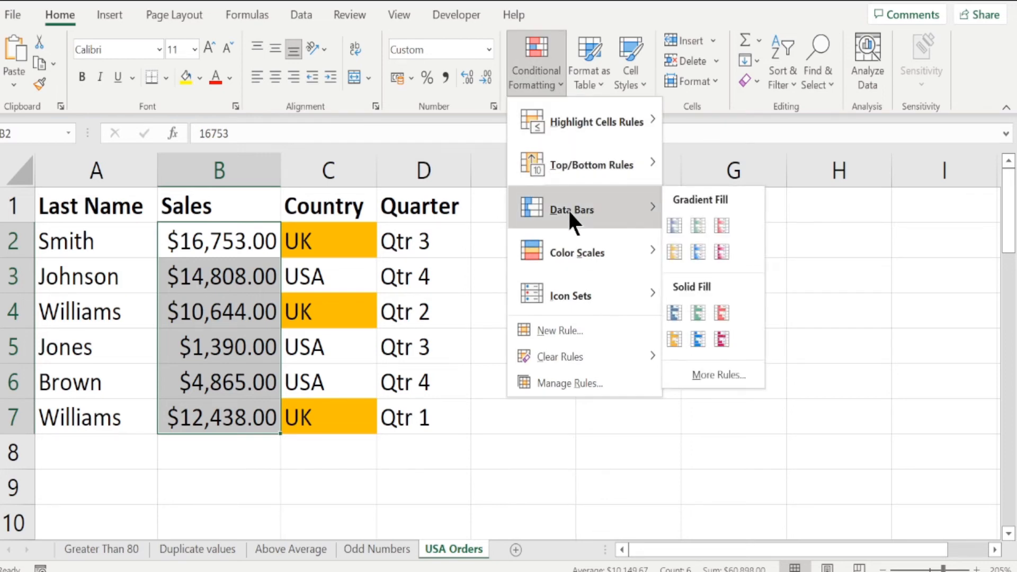
left_click(674, 224)
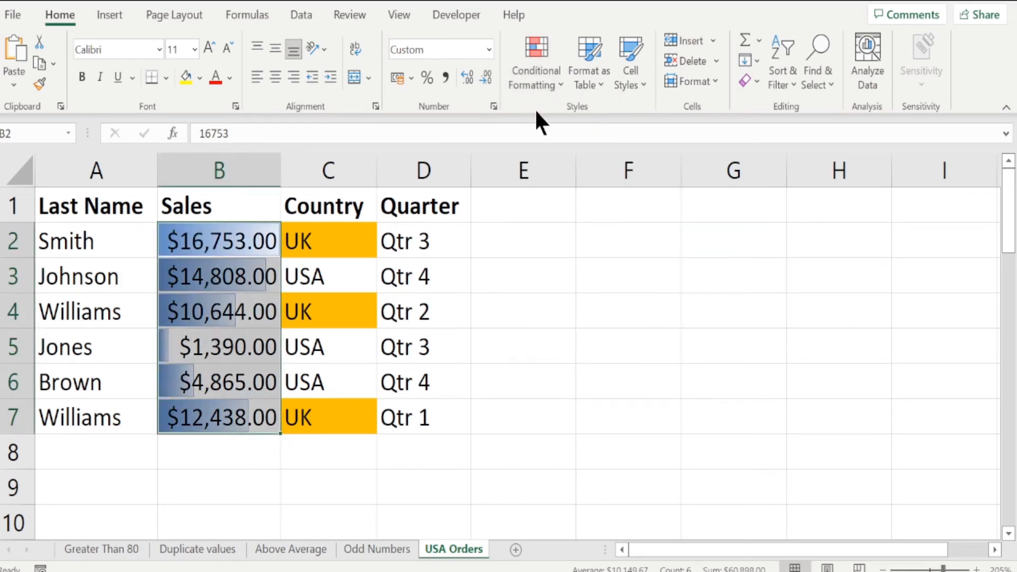
Step: Preview the Green - Yellow - Red Color Scale on the Sales values without applying it
left_click(548, 81)
mouse_move(583, 219)
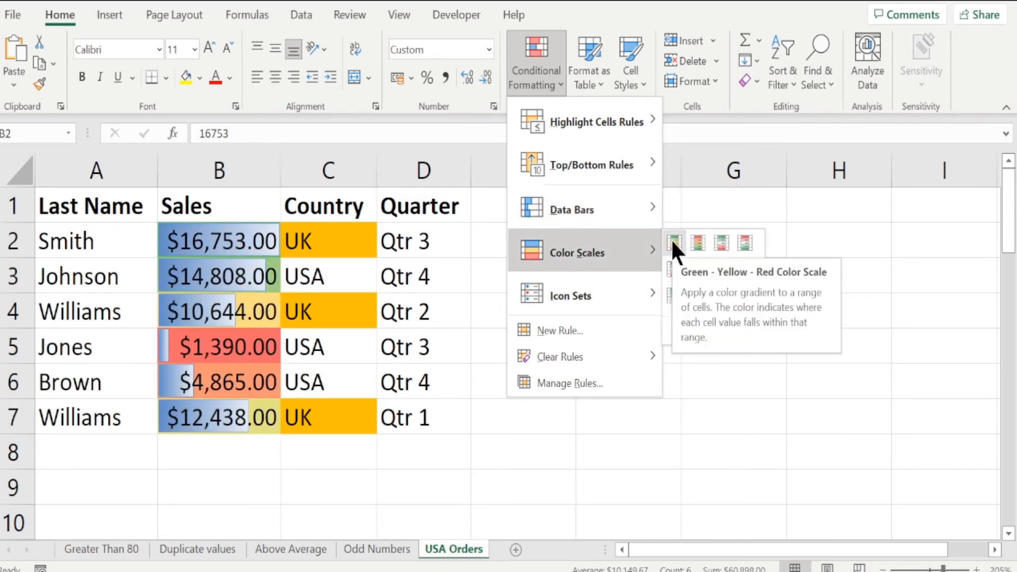
key("Escape")
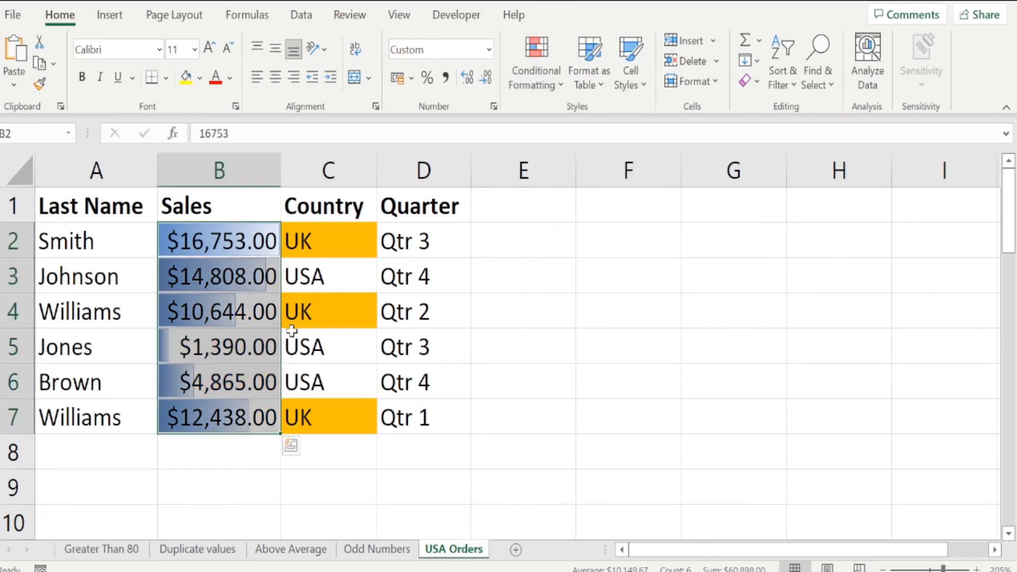
Step: On the Greater Than 80 sheet, preview the data bar, color scale and icon set options for cells A1:A10, and view the new formatting rule options
left_click(117, 543)
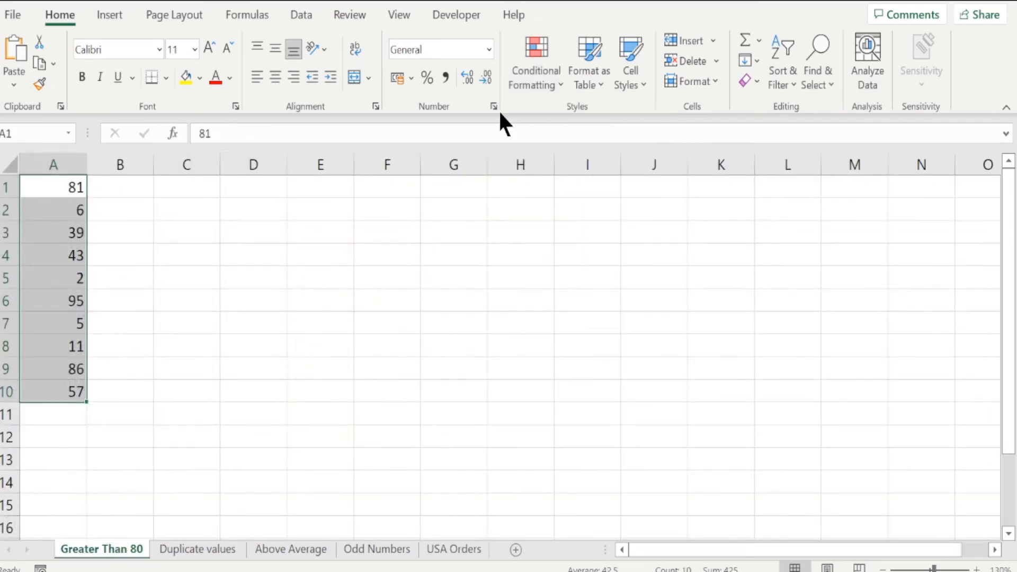
left_click(557, 77)
mouse_move(584, 206)
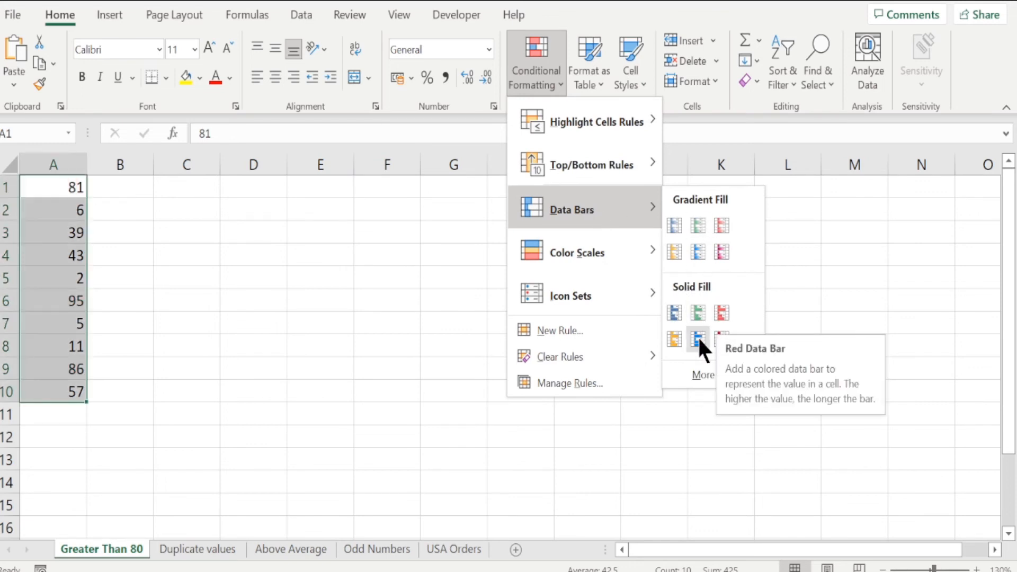
mouse_move(647, 251)
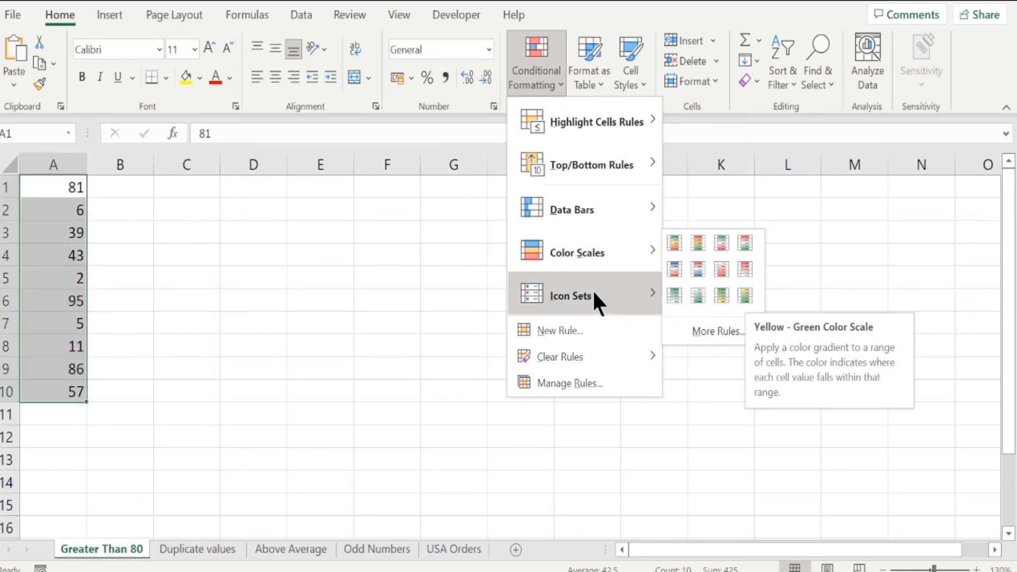
mouse_move(619, 295)
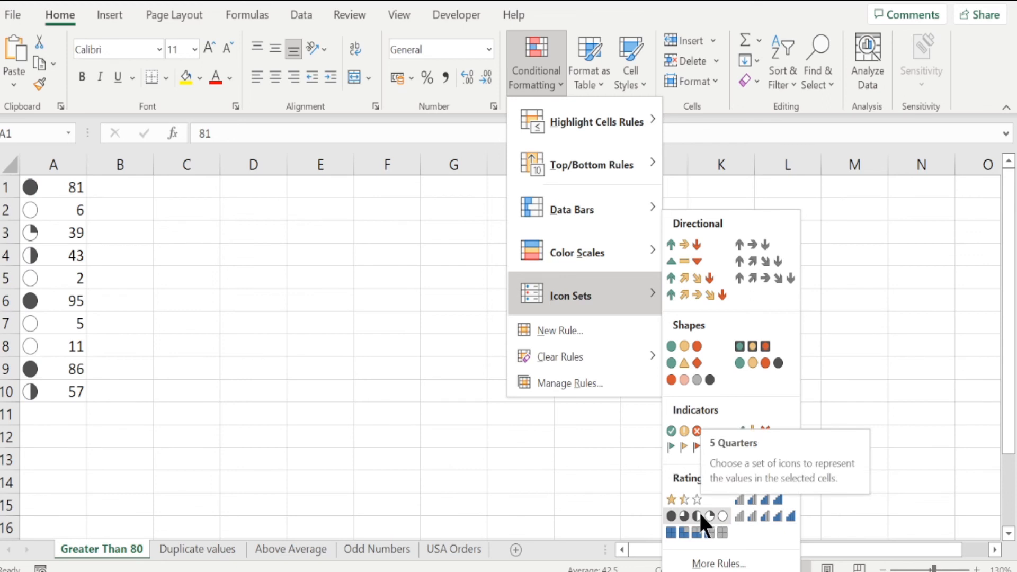
left_click(571, 329)
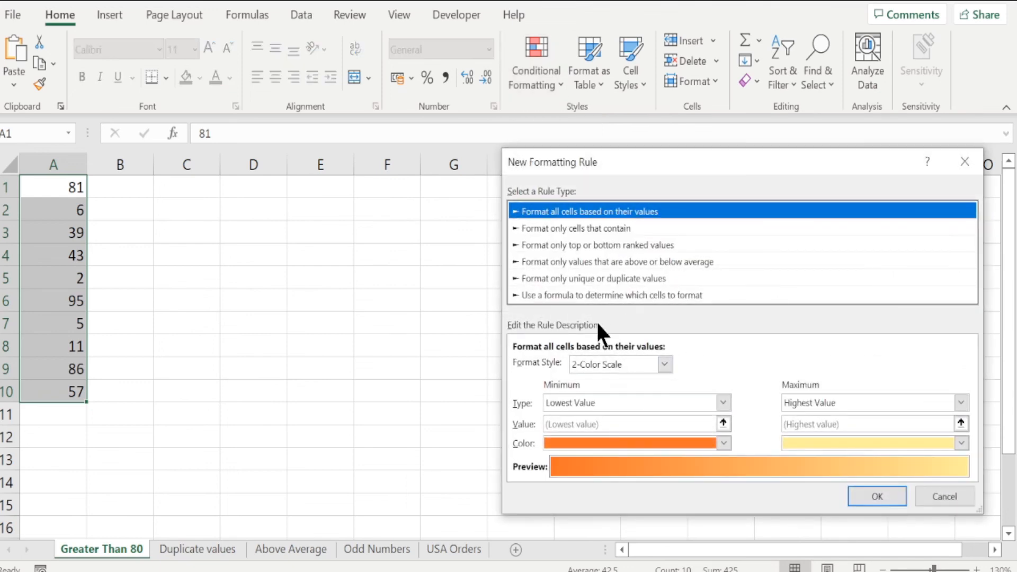
left_click(932, 493)
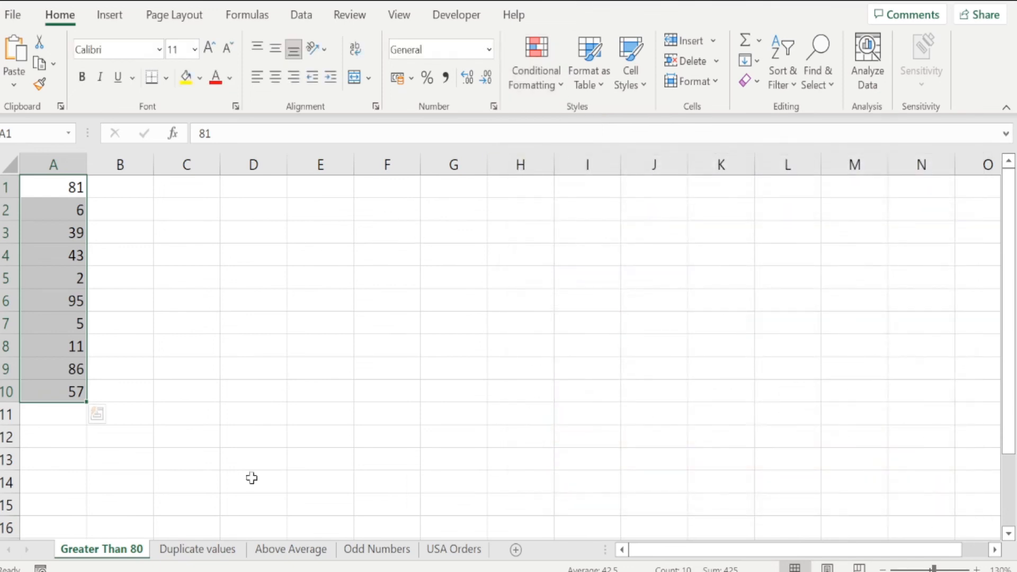
Step: On the Duplicate values sheet, view the Clear Rules options for cells A1:A12 without applying any
left_click(231, 556)
left_click_drag(55, 181, 62, 436)
left_click(548, 77)
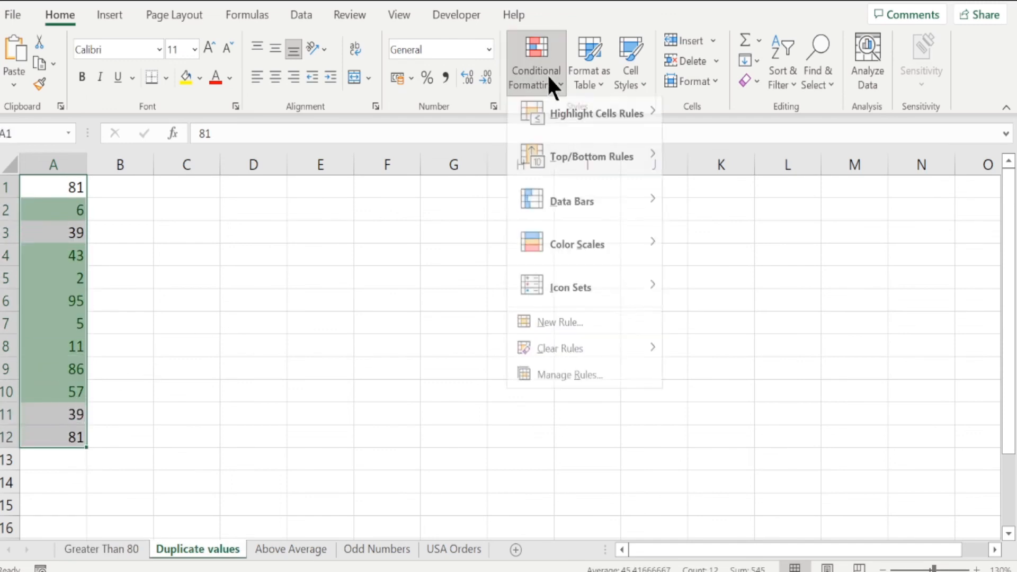
mouse_move(592, 353)
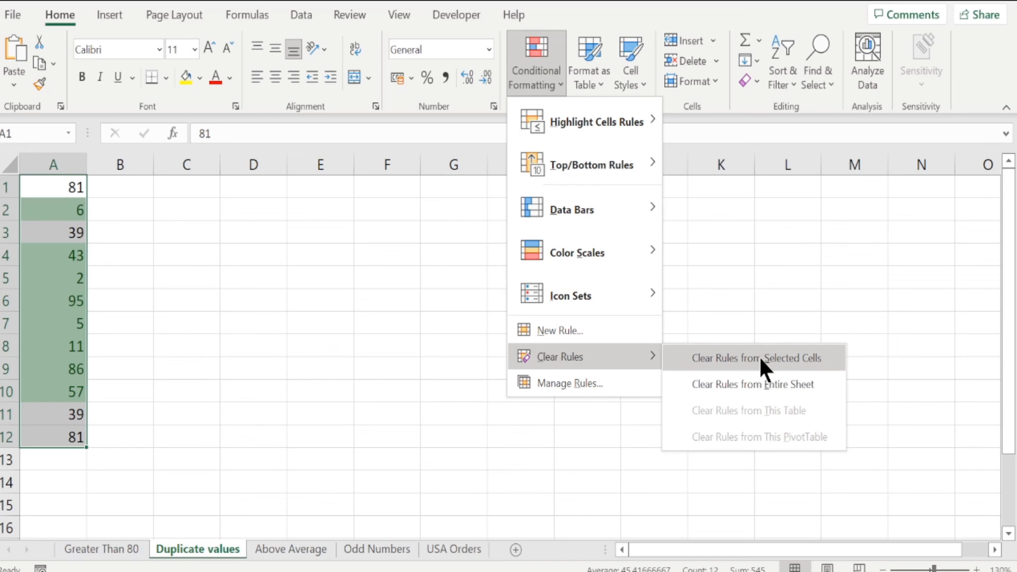
left_click(272, 288)
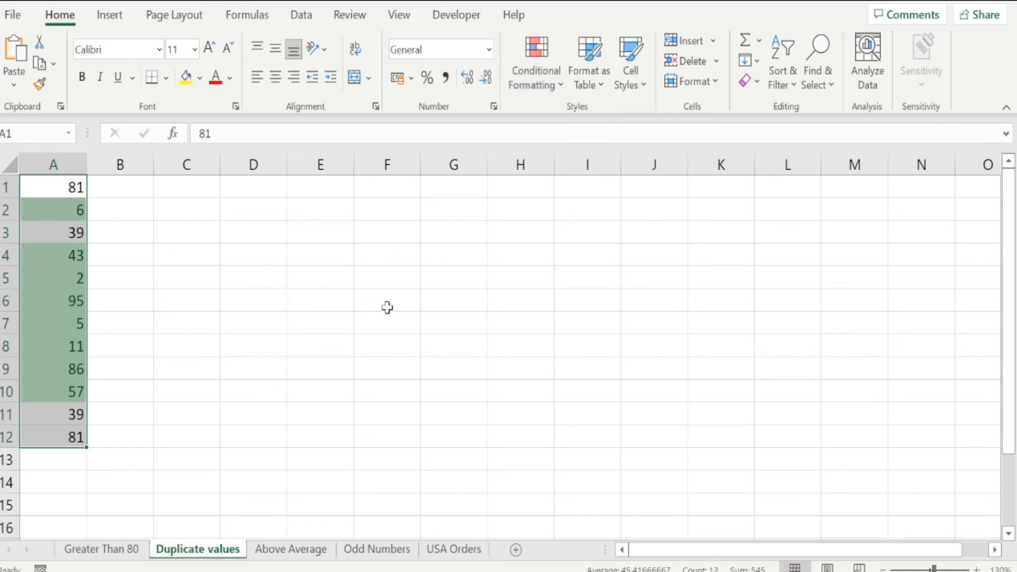
left_click(431, 296)
type("gg")
key("Return")
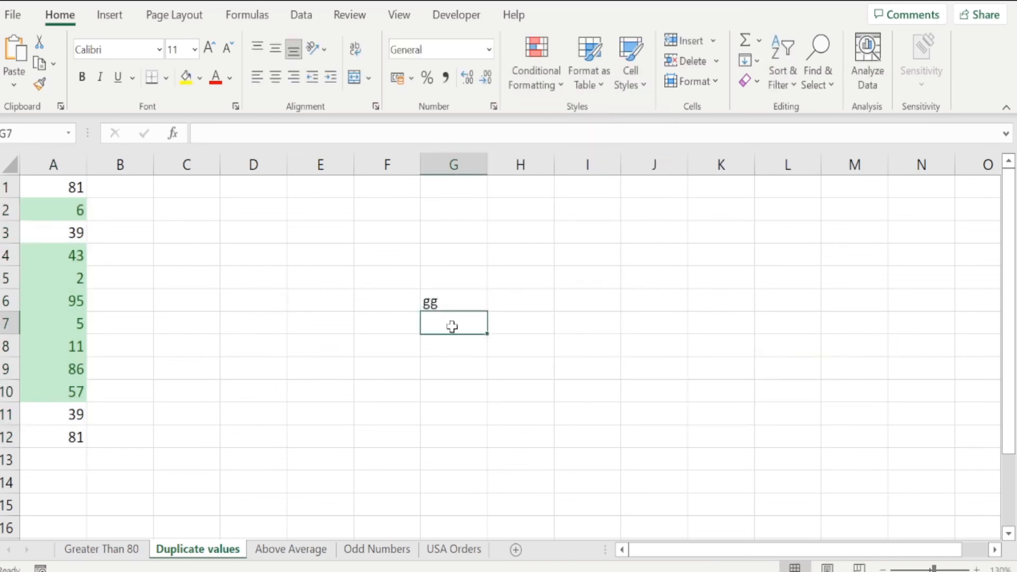
Step: Enter the sample values 10, 12 and 12 in cells G6 to G8
left_click(449, 294)
type("10")
key("Return")
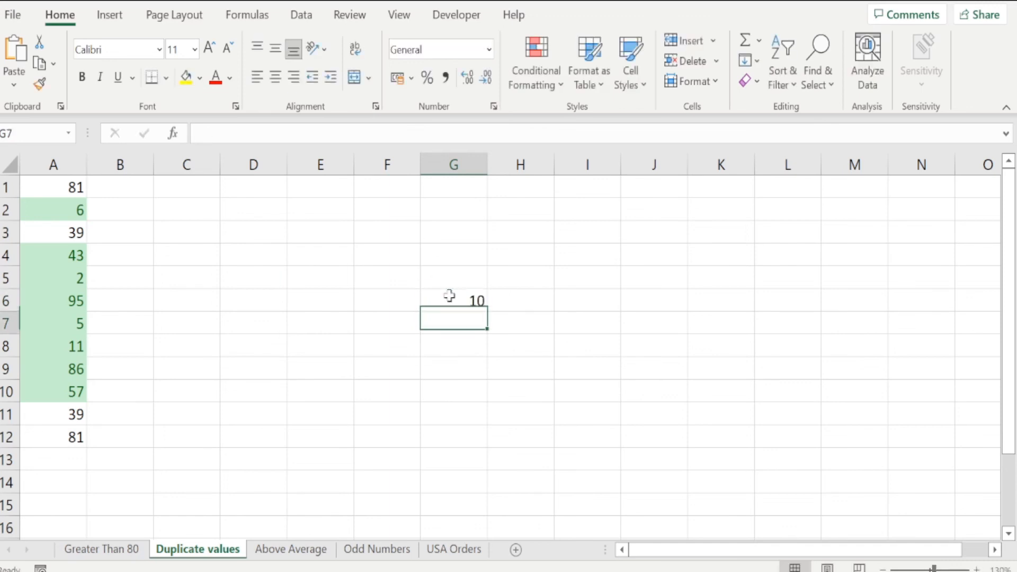
type("12")
left_click(447, 344)
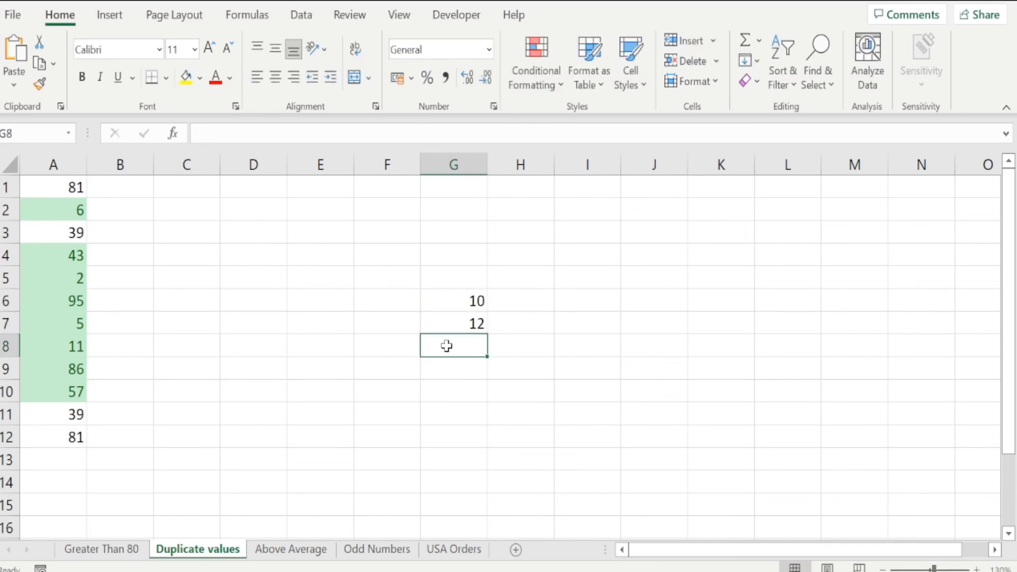
type("12")
left_click(481, 392)
Step: Highlight the duplicate values in cells G6:G8 with a light red fill and dark red text
left_click_drag(471, 302, 474, 345)
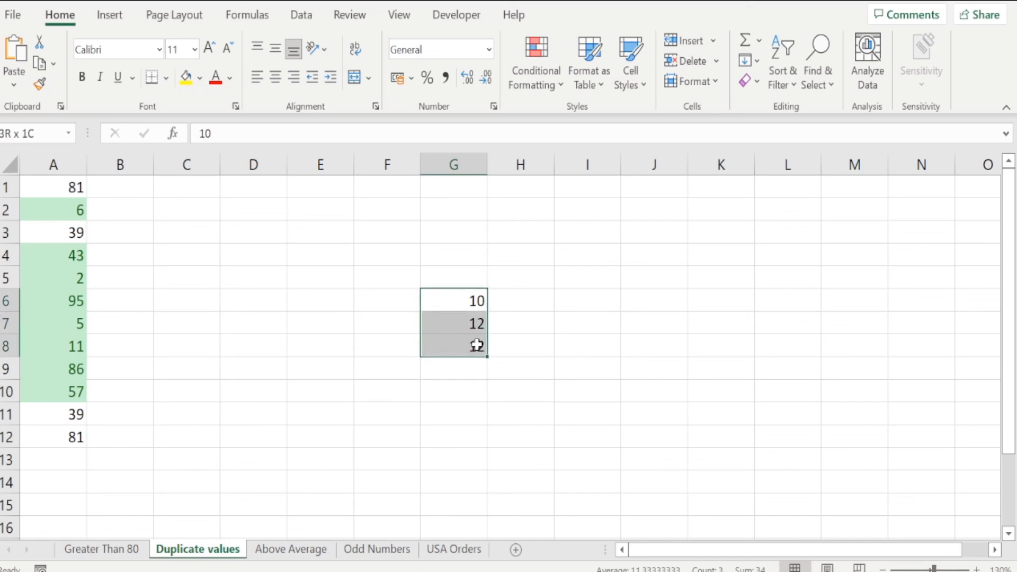
left_click(556, 74)
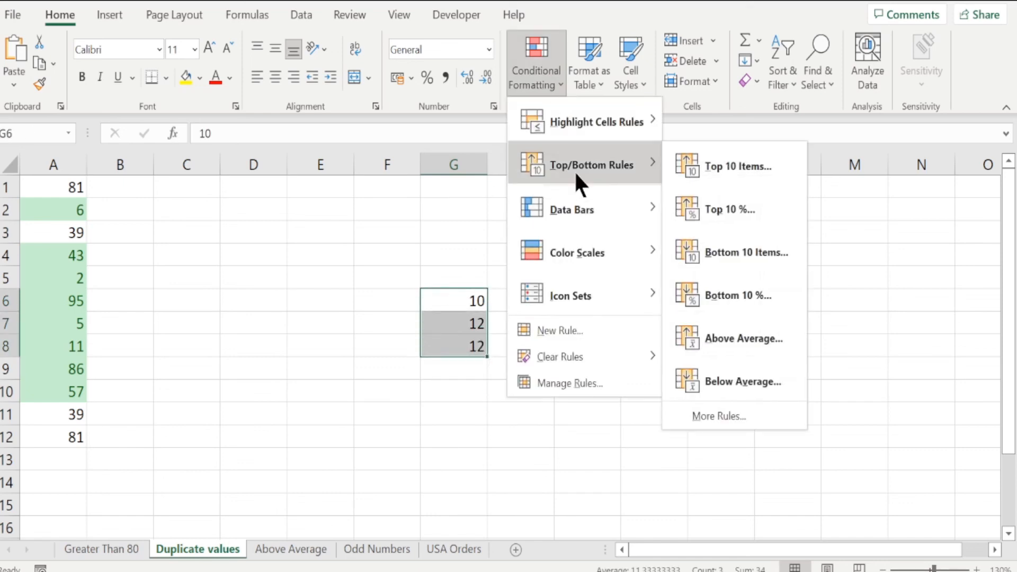
mouse_move(574, 123)
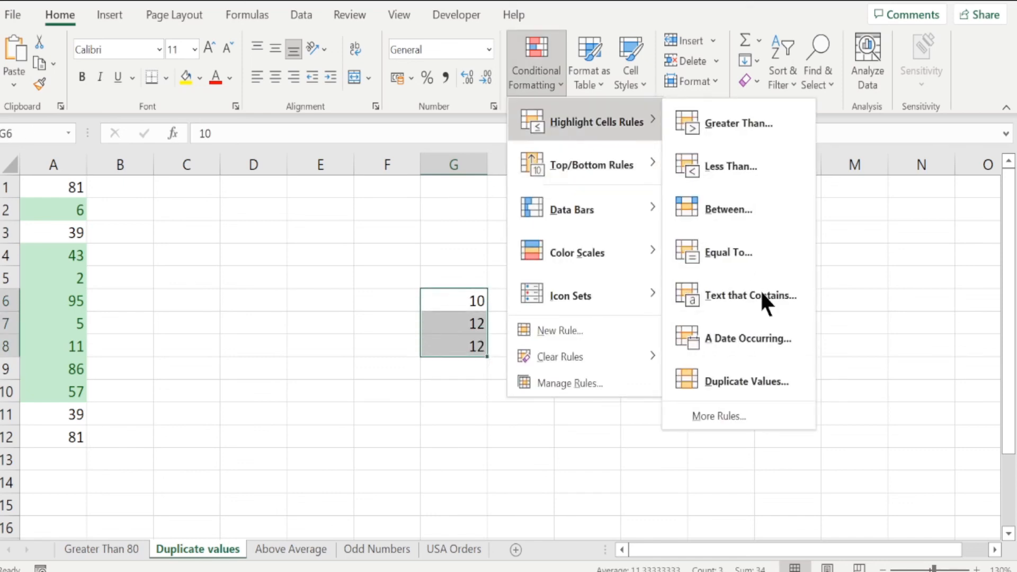
left_click(739, 385)
left_click(773, 351)
left_click(579, 390)
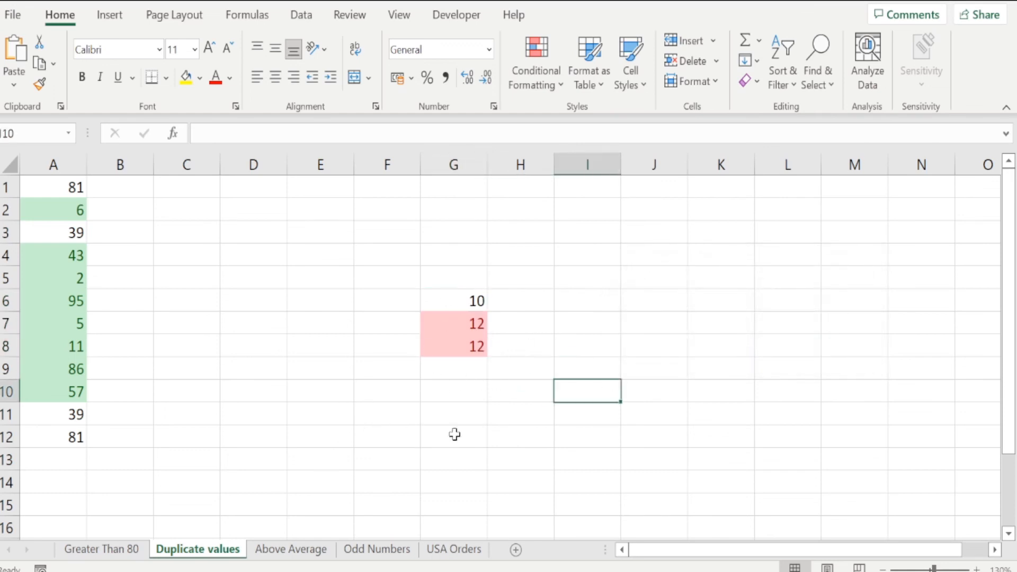
Step: Clear the conditional formatting rules from only the selected cells A1:A12, and undo the clearing
left_click_drag(66, 186, 60, 434)
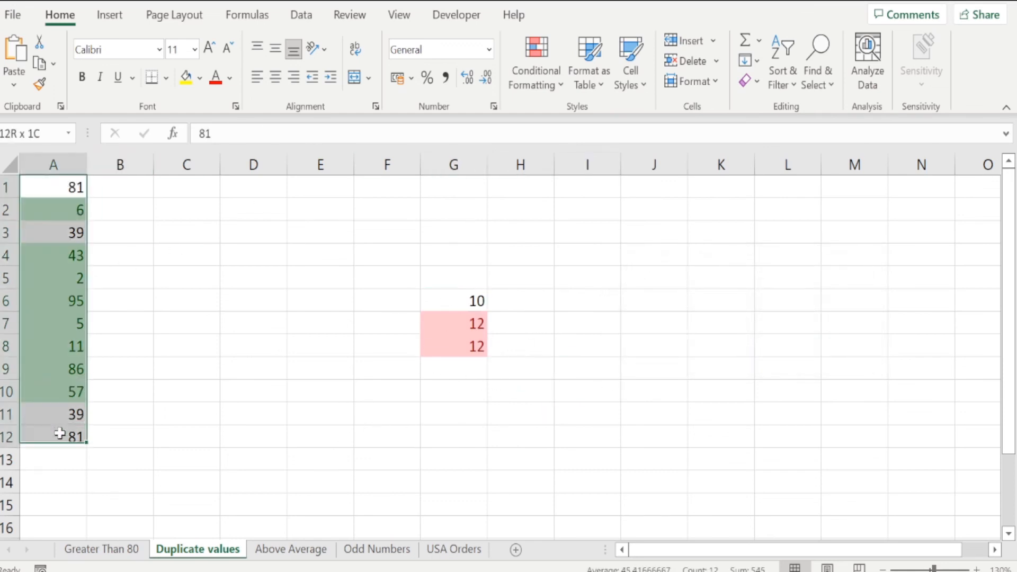
left_click(516, 72)
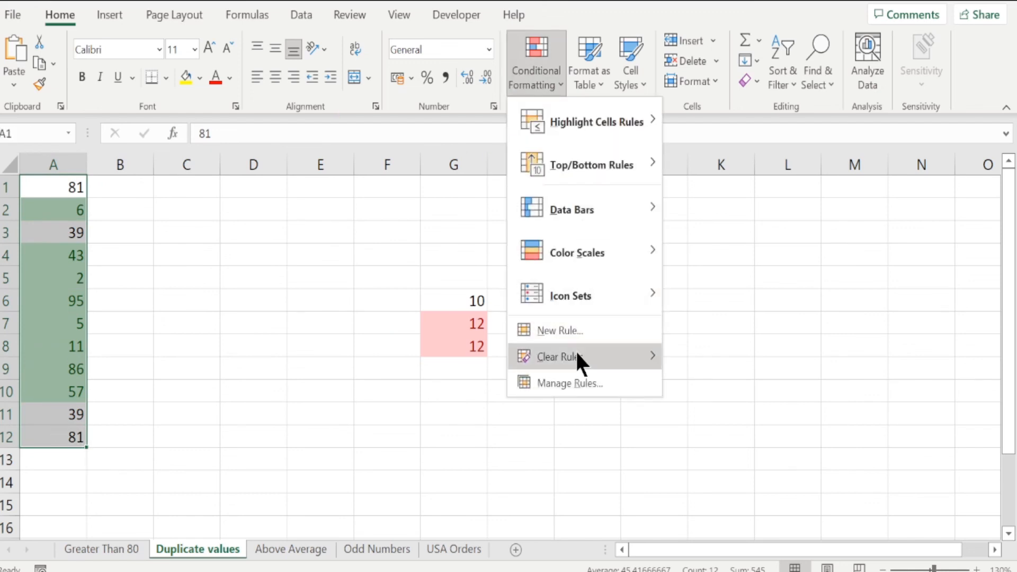
mouse_move(577, 355)
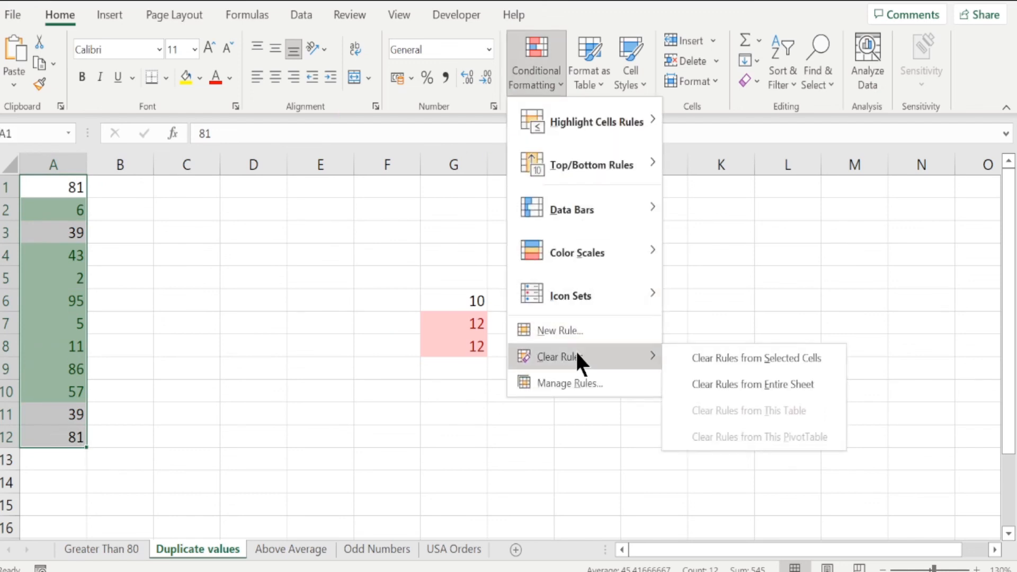
left_click(766, 359)
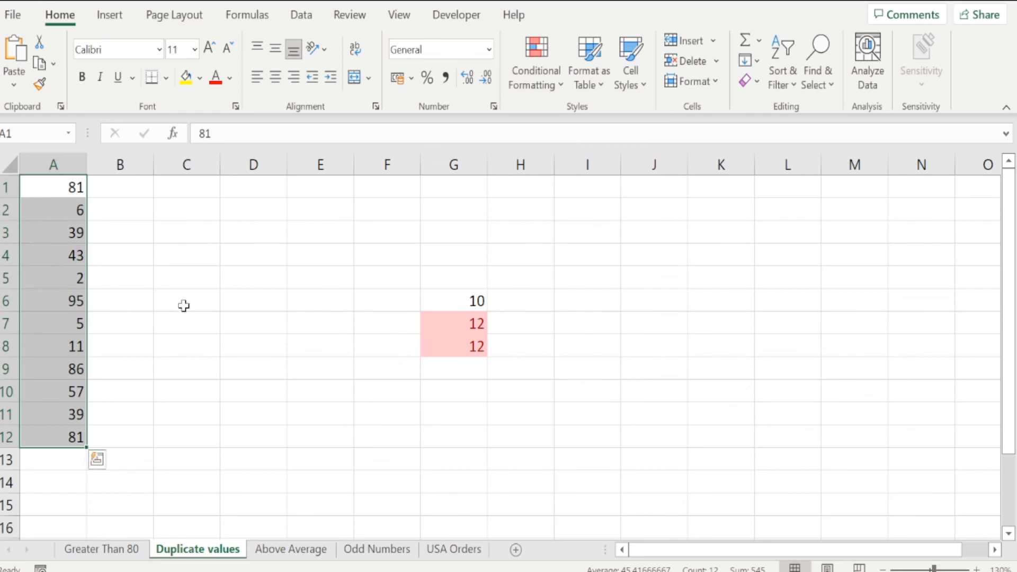
left_click(457, 326)
key("ctrl+z")
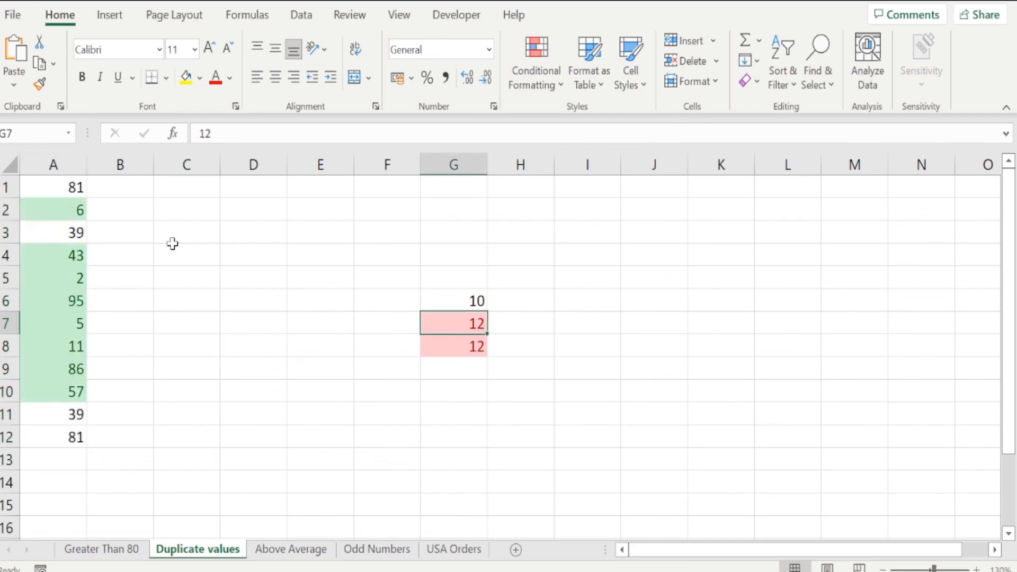
Step: Clear the conditional formatting rules from the entire Duplicate values sheet
left_click(164, 202)
left_click(548, 77)
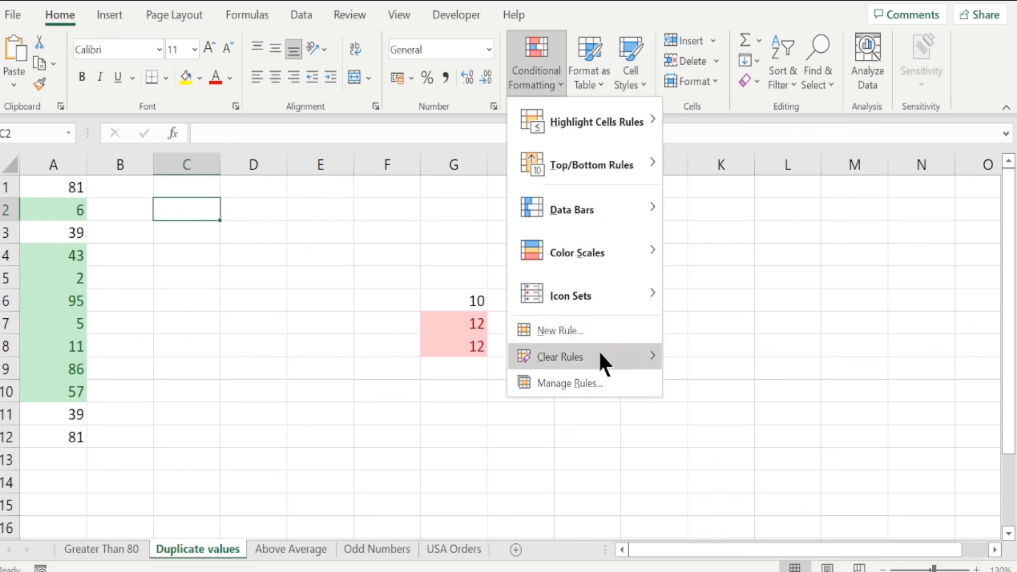
mouse_move(600, 355)
left_click(742, 383)
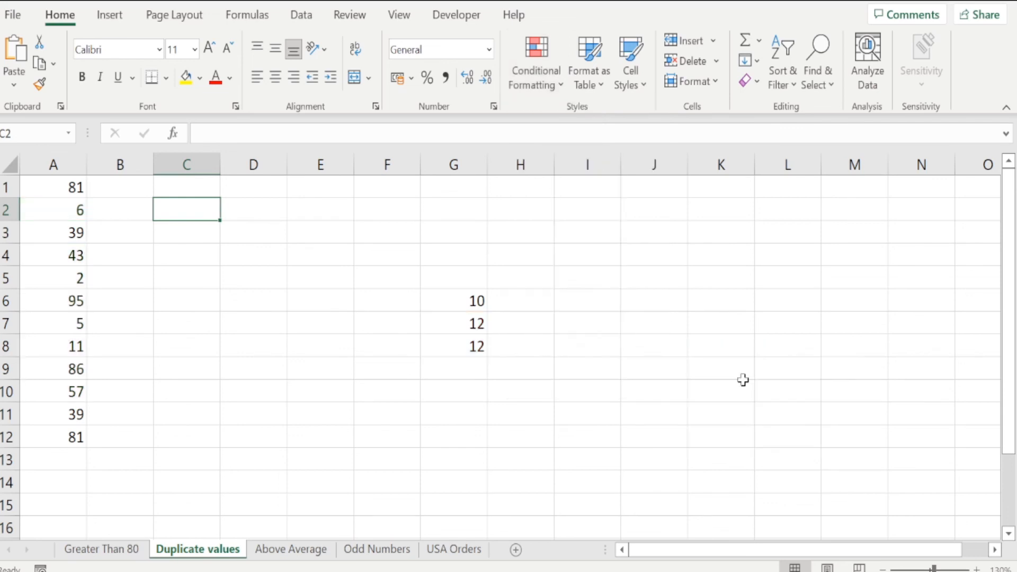